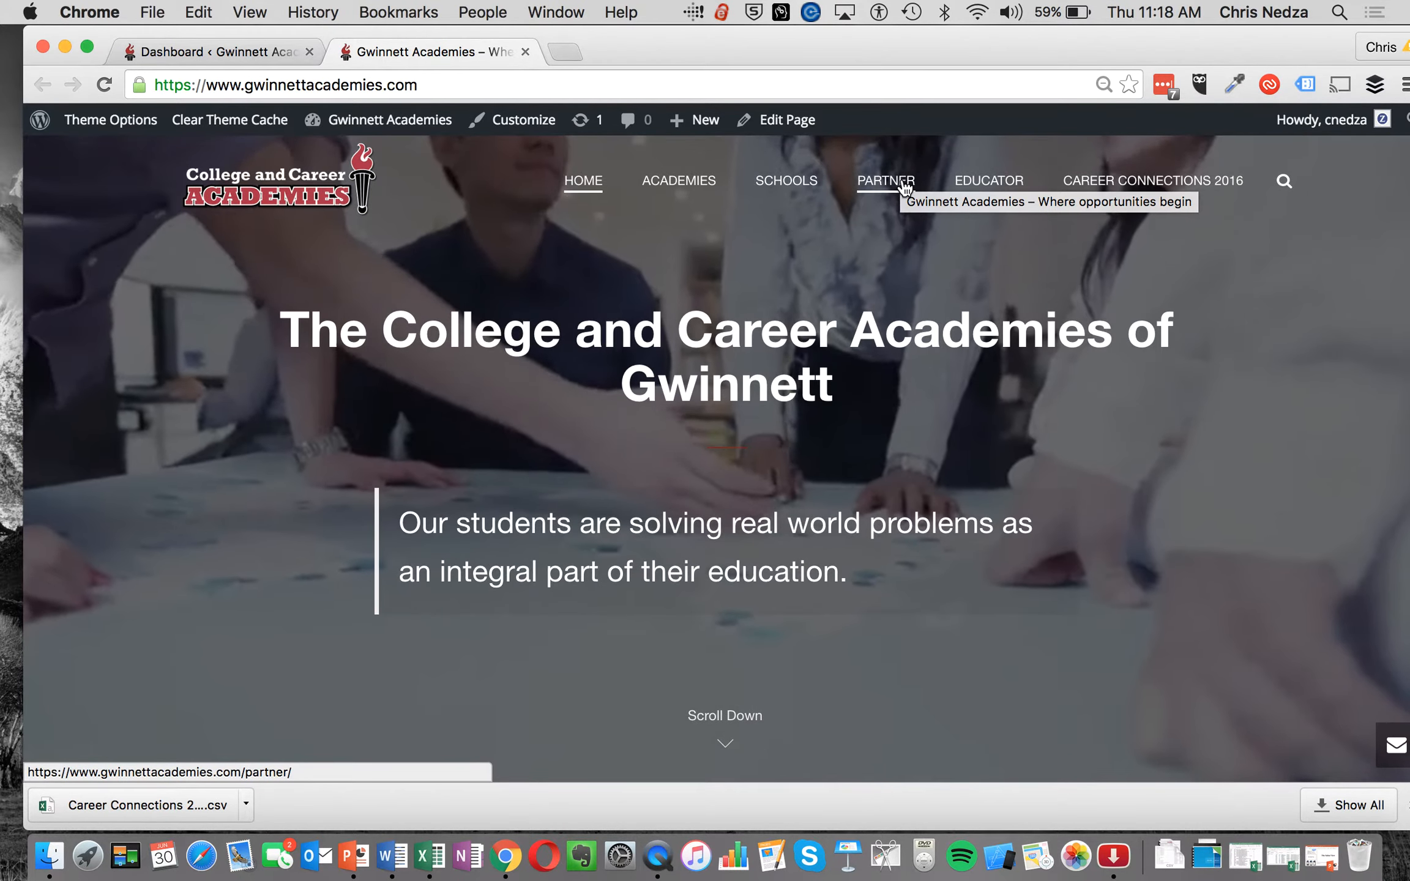
- Open the site's Partner page and go to the Partner Sign Up form
{"action": "left_click", "coordinate": [904, 187]}
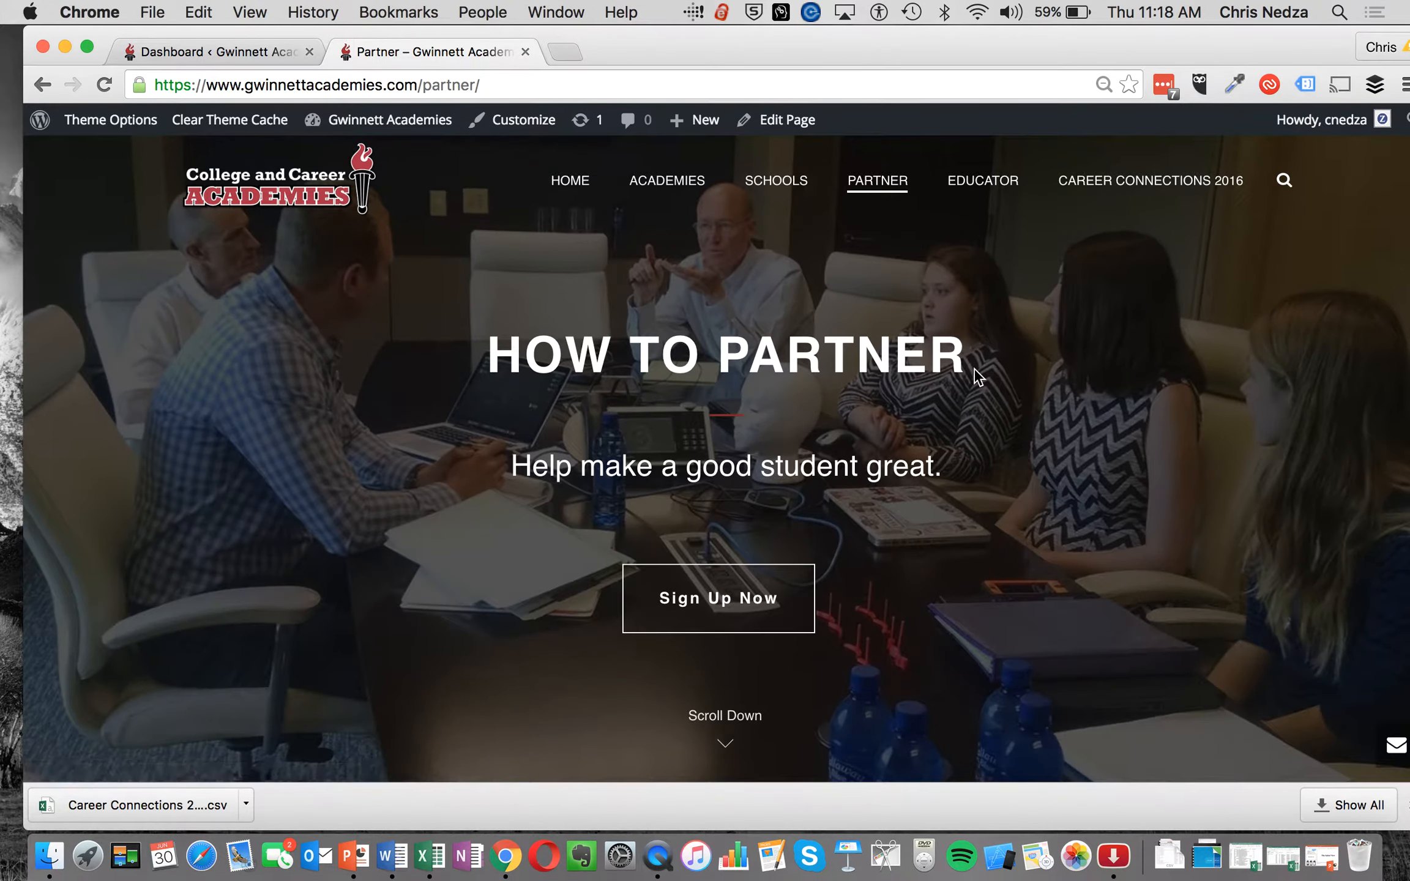
{"action": "scroll", "coordinate": [978, 376], "scroll_direction": "down", "scroll_amount": 10}
{"action": "scroll", "coordinate": [974, 370], "scroll_direction": "down", "scroll_amount": 20}
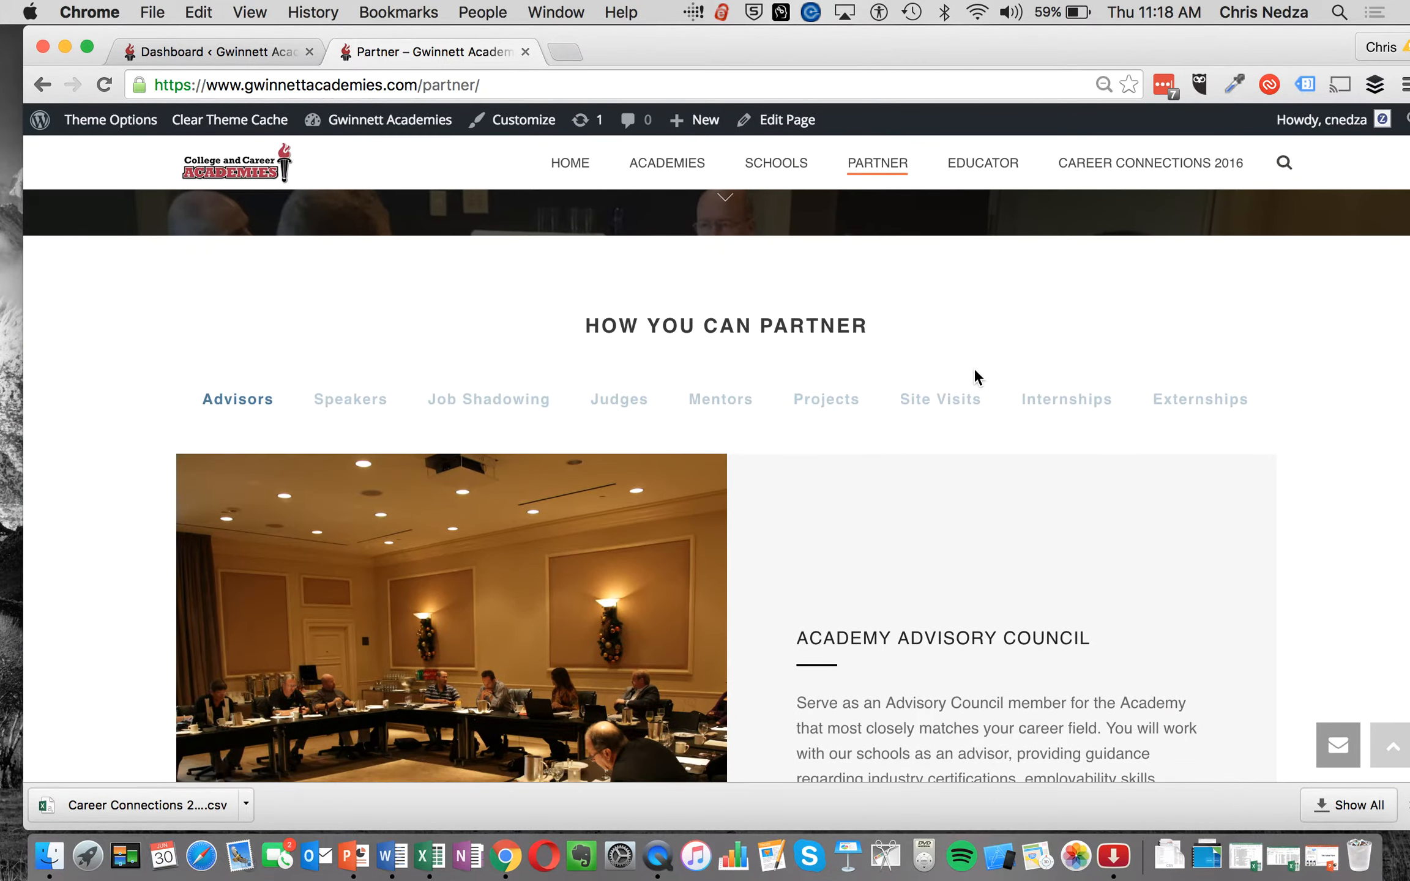
{"action": "scroll", "coordinate": [976, 373], "scroll_direction": "down", "scroll_amount": 7}
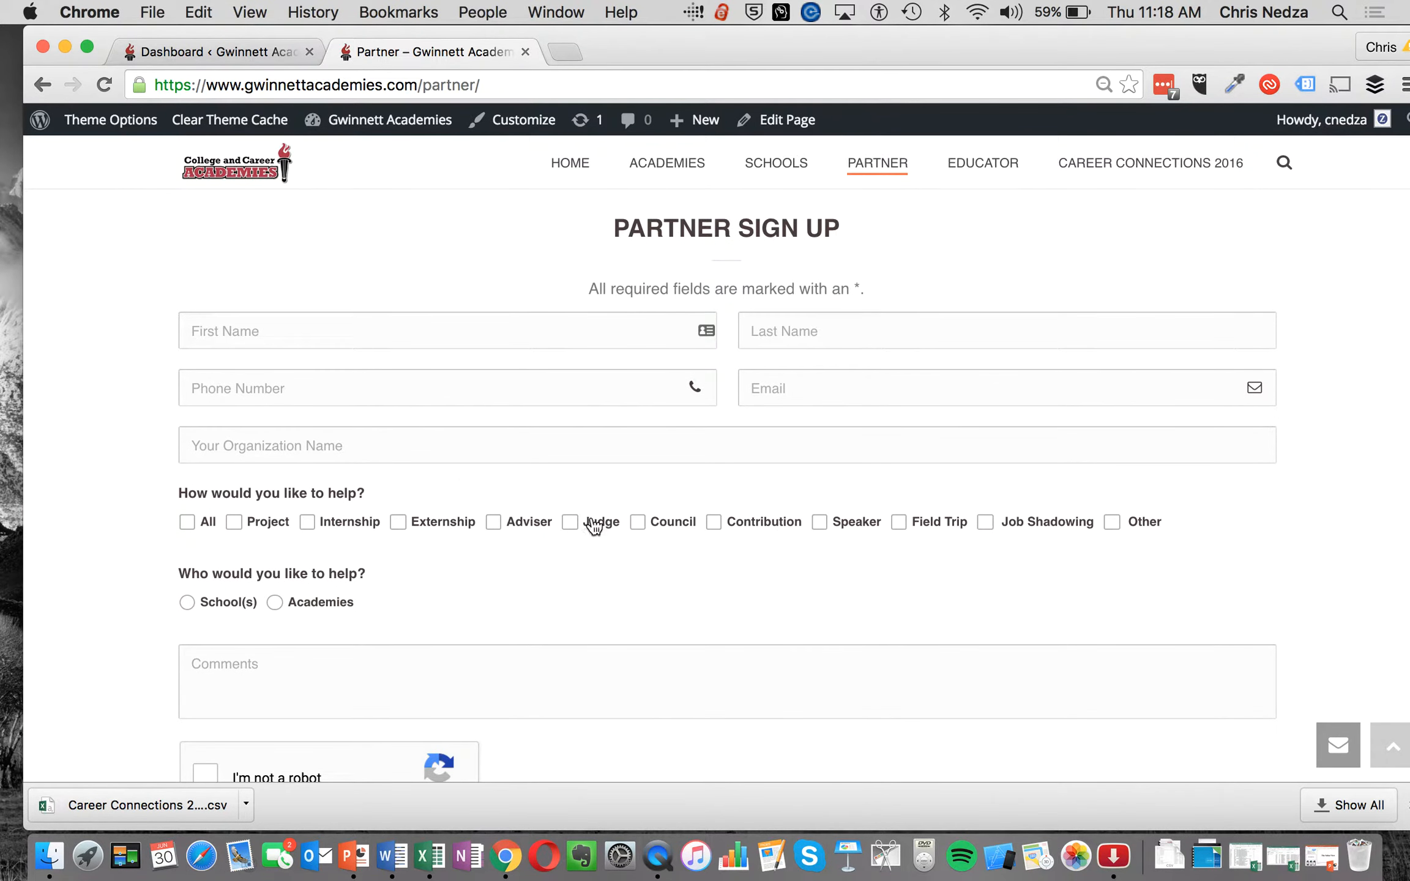
- In the sign-up form, choose Project as the way to help, School(s) as who to help, and Berkmar as the school
{"action": "scroll", "coordinate": [1112, 504], "scroll_direction": "down", "scroll_amount": 3}
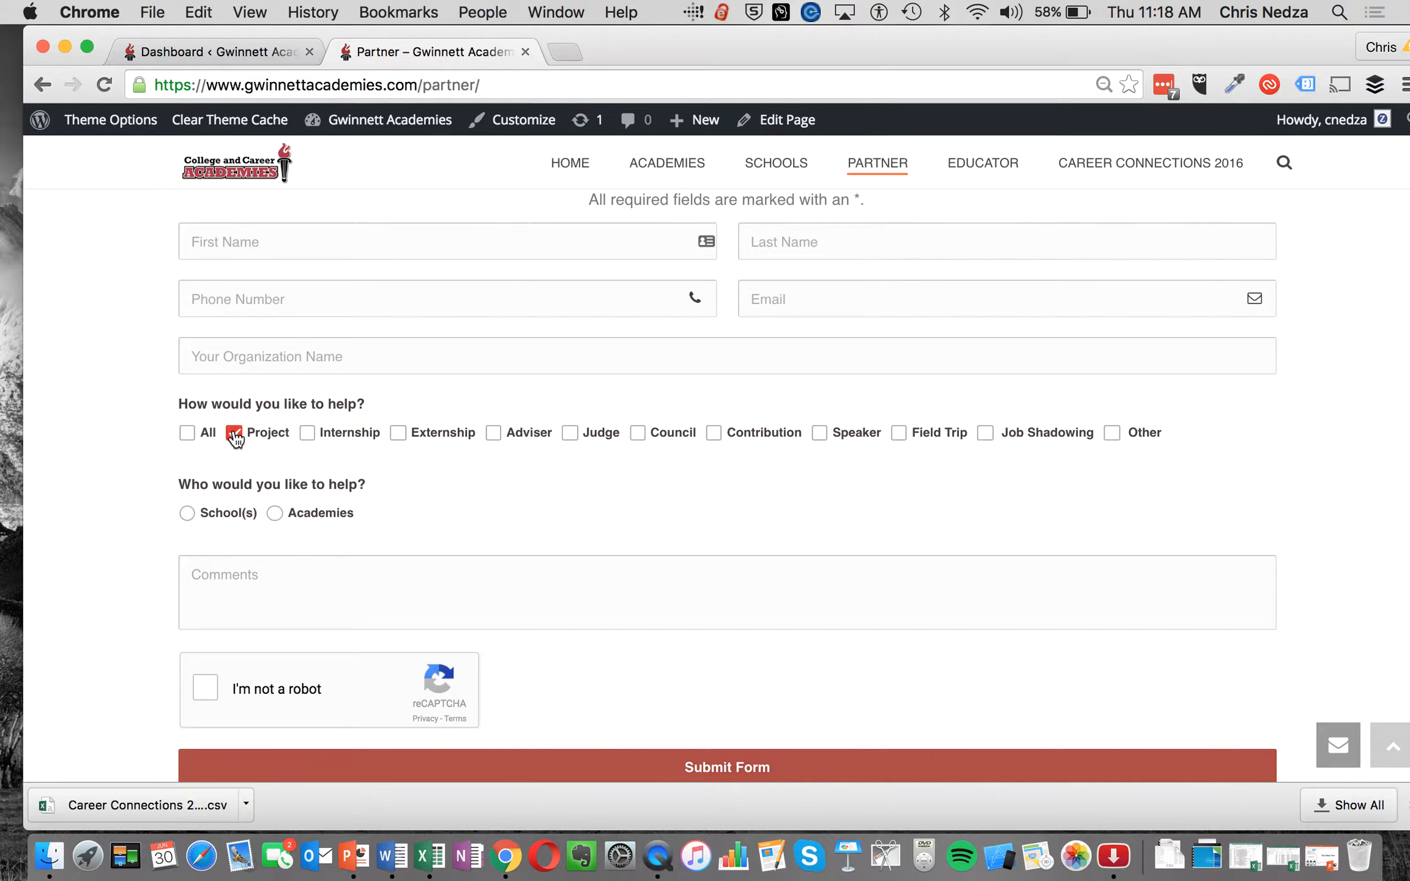
{"action": "left_click", "coordinate": [311, 436]}
{"action": "left_click", "coordinate": [187, 514]}
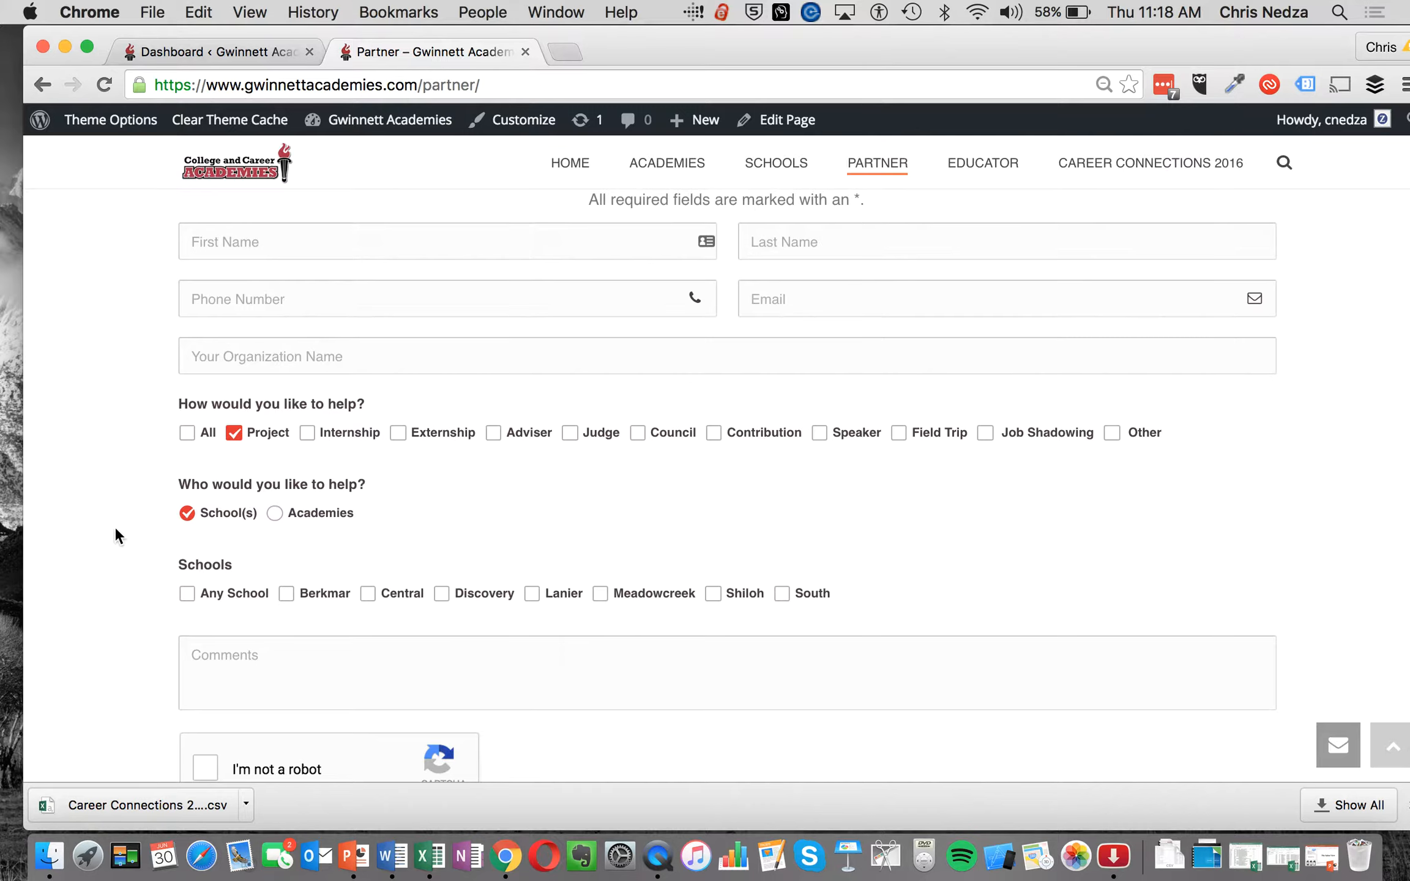
{"action": "scroll", "coordinate": [116, 532], "scroll_direction": "down", "scroll_amount": 3}
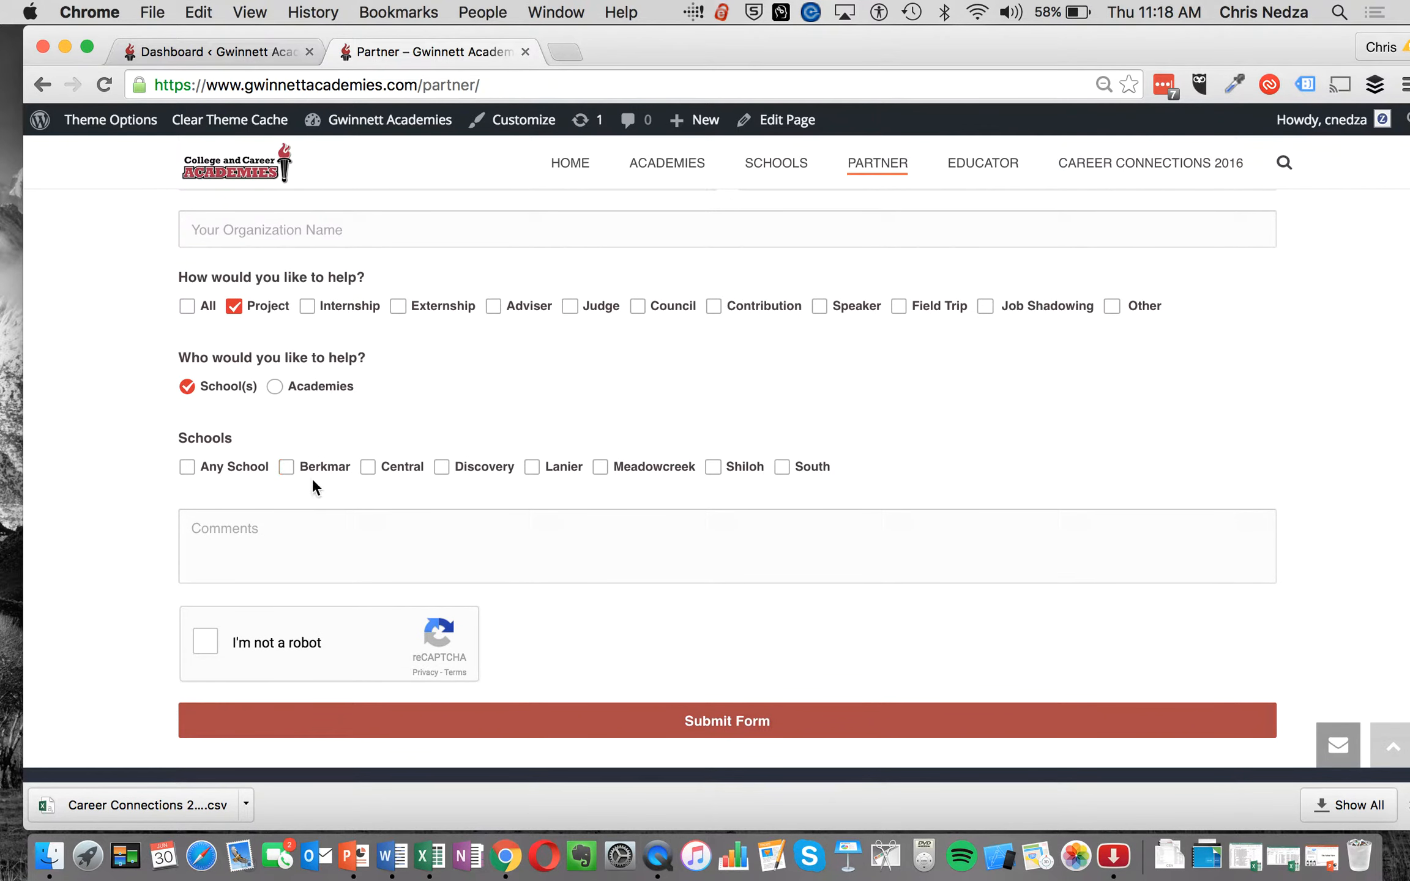
{"action": "left_click", "coordinate": [286, 466]}
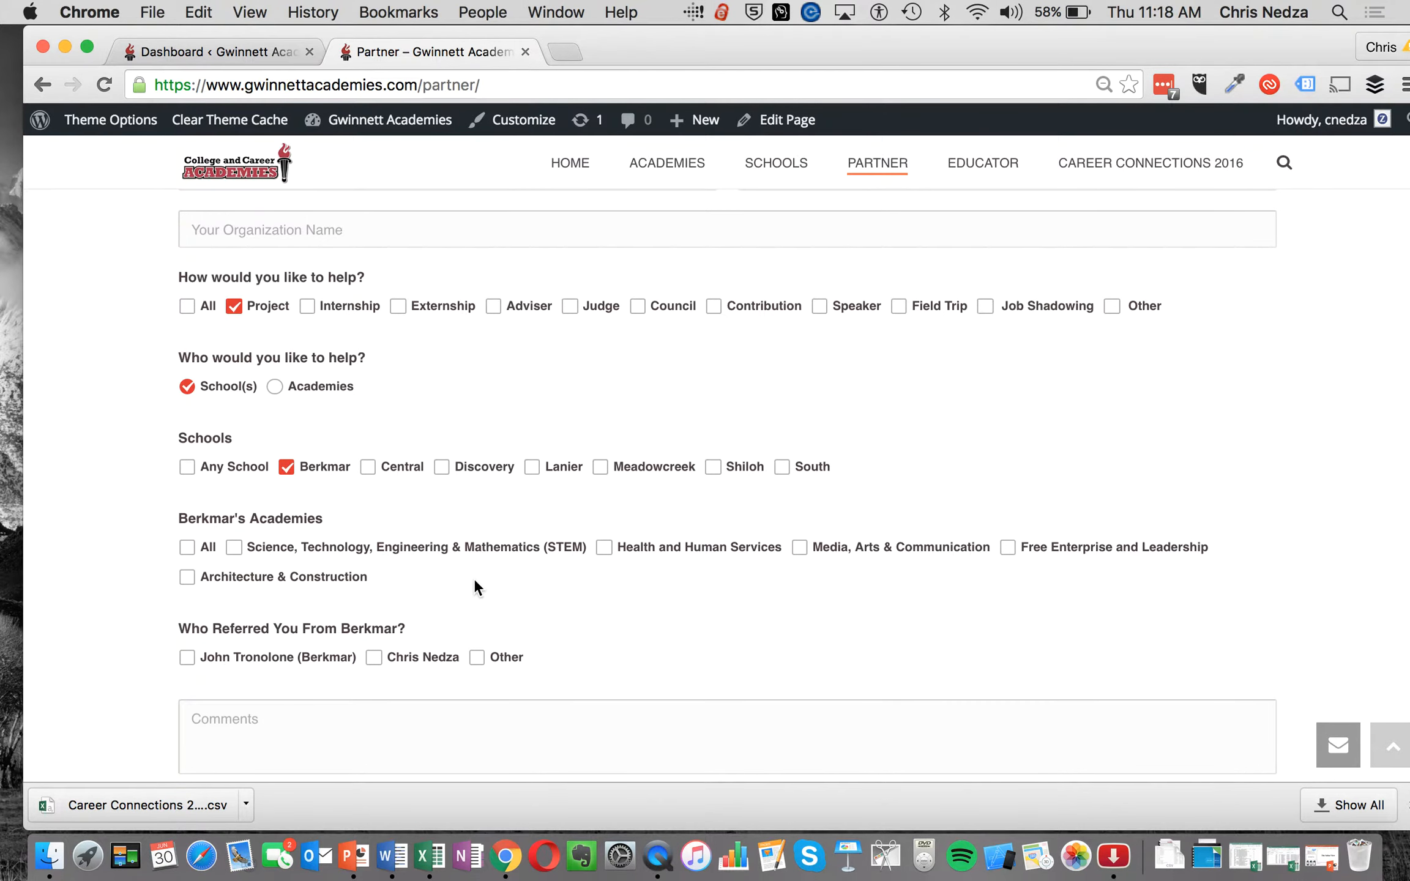
- Switch to the WordPress dashboard and open the Partner Sign-Up form in the FormCraft builder
{"action": "left_click", "coordinate": [246, 53]}
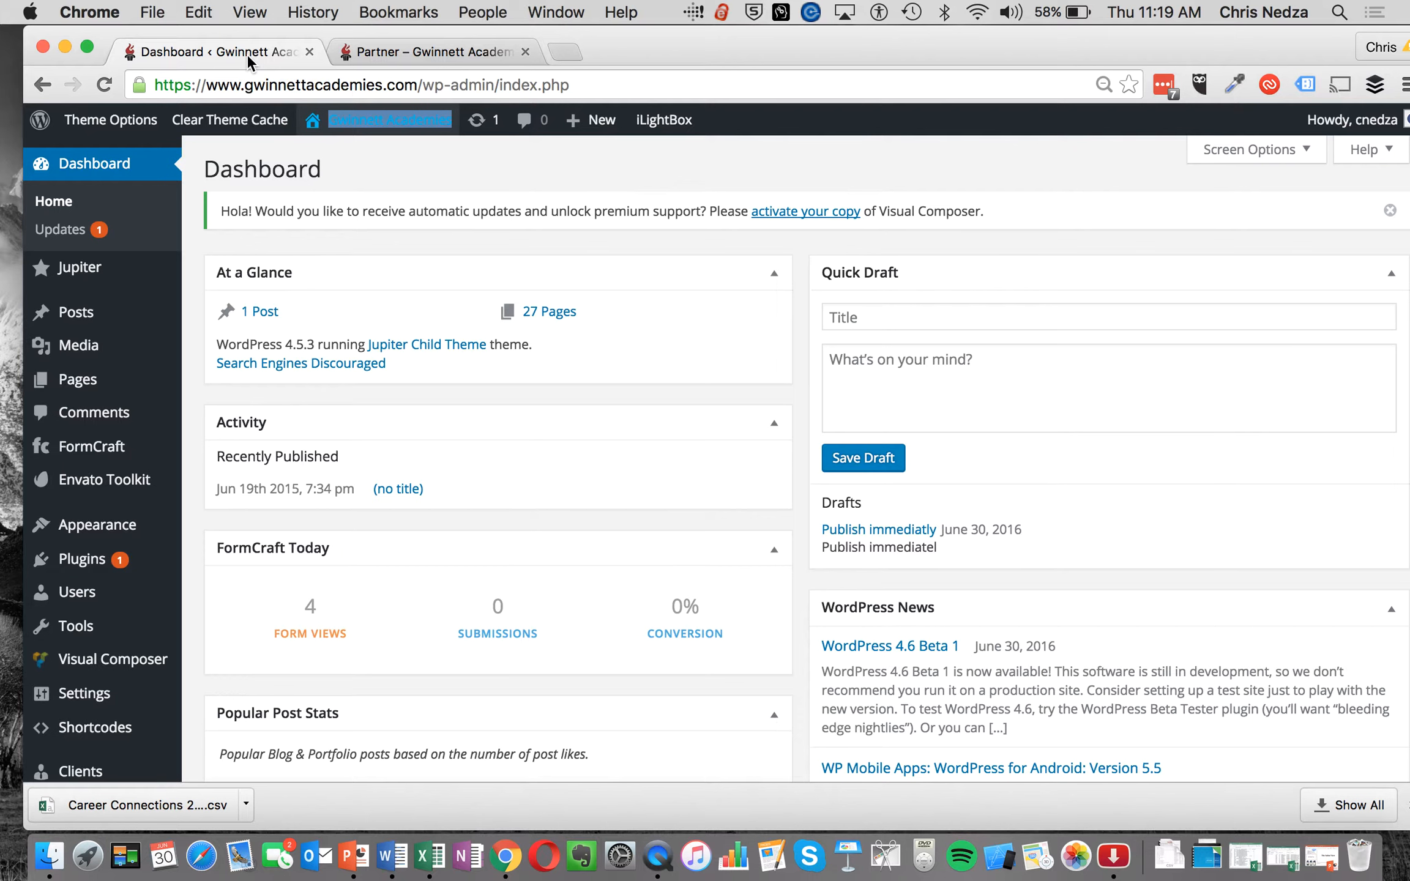
{"action": "left_click", "coordinate": [114, 456]}
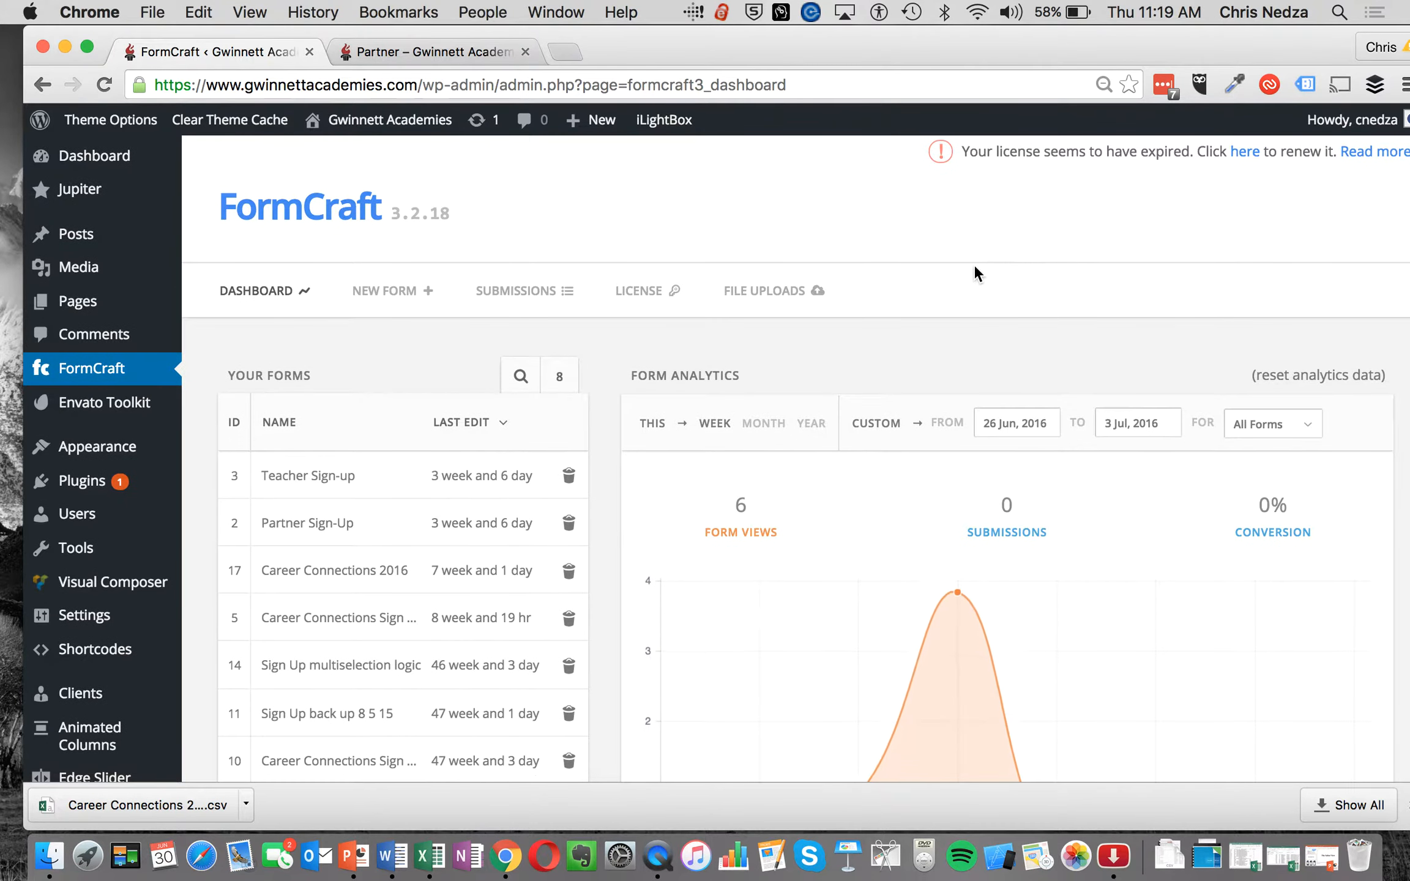
{"action": "scroll", "coordinate": [277, 570], "scroll_direction": "down", "scroll_amount": 3}
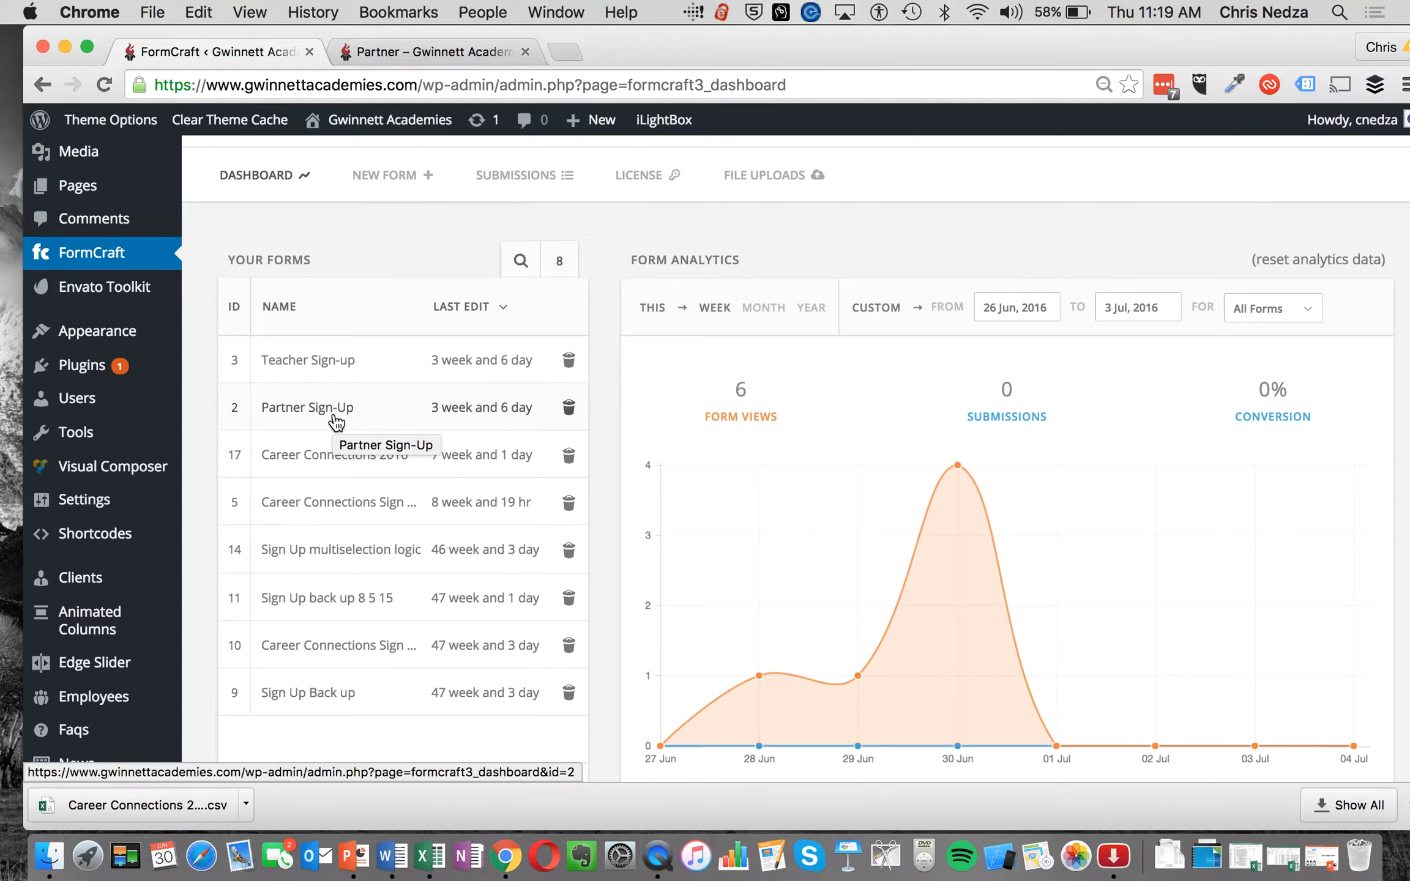
{"action": "left_click", "coordinate": [336, 422]}
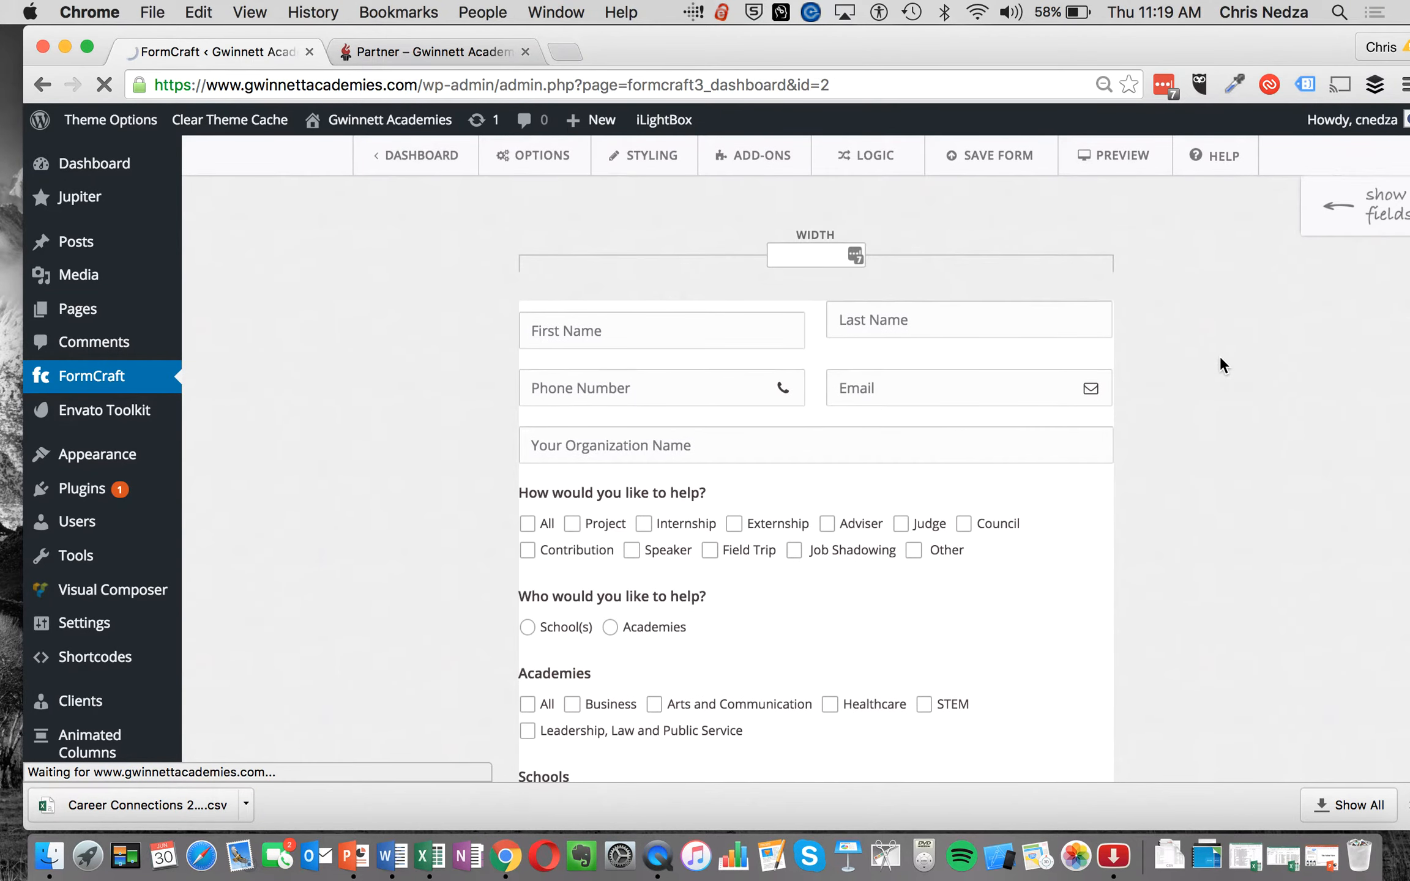
- Open the First Name field's settings and move the field after Last Name in the form's first row
{"action": "left_click", "coordinate": [630, 337]}
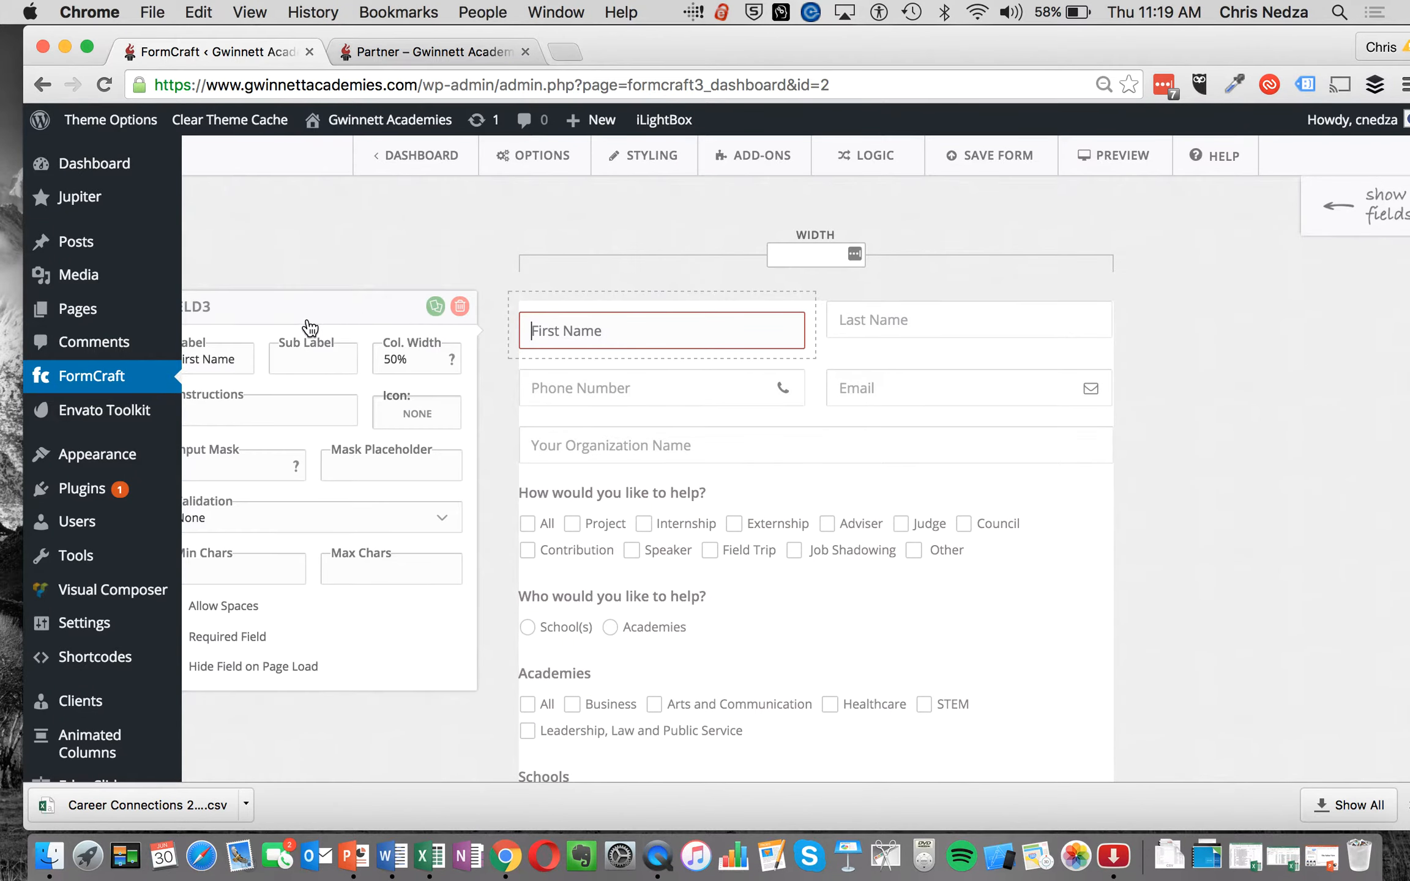
{"action": "mouse_move", "coordinate": [182, 236]}
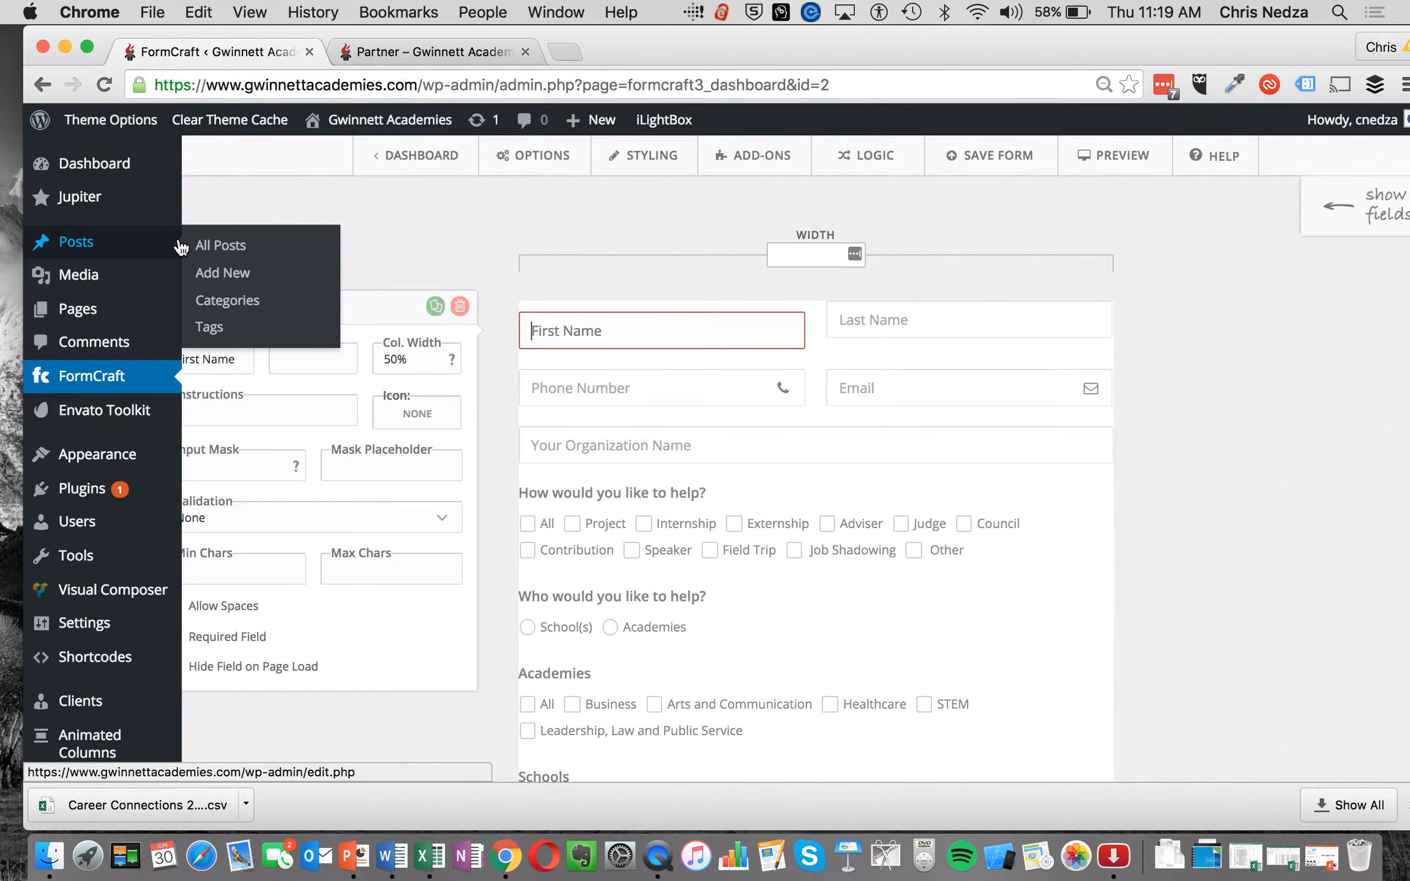
{"action": "left_click_drag", "start_coordinate": [540, 325], "coordinate": [955, 342]}
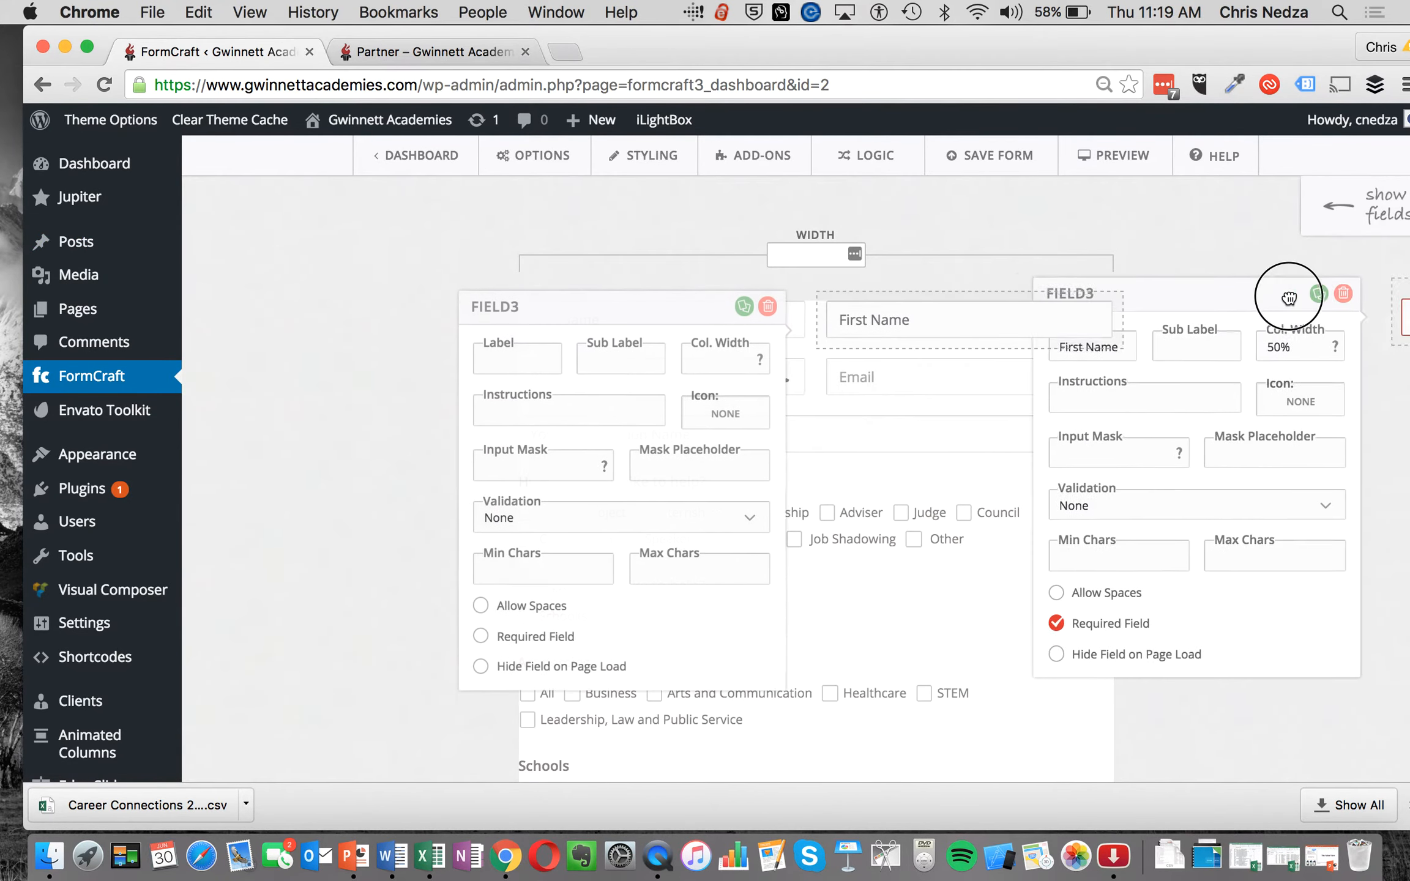
{"action": "left_click_drag", "start_coordinate": [1109, 36], "coordinate": [985, 18]}
{"action": "left_click_drag", "start_coordinate": [1302, 825], "coordinate": [1385, 815]}
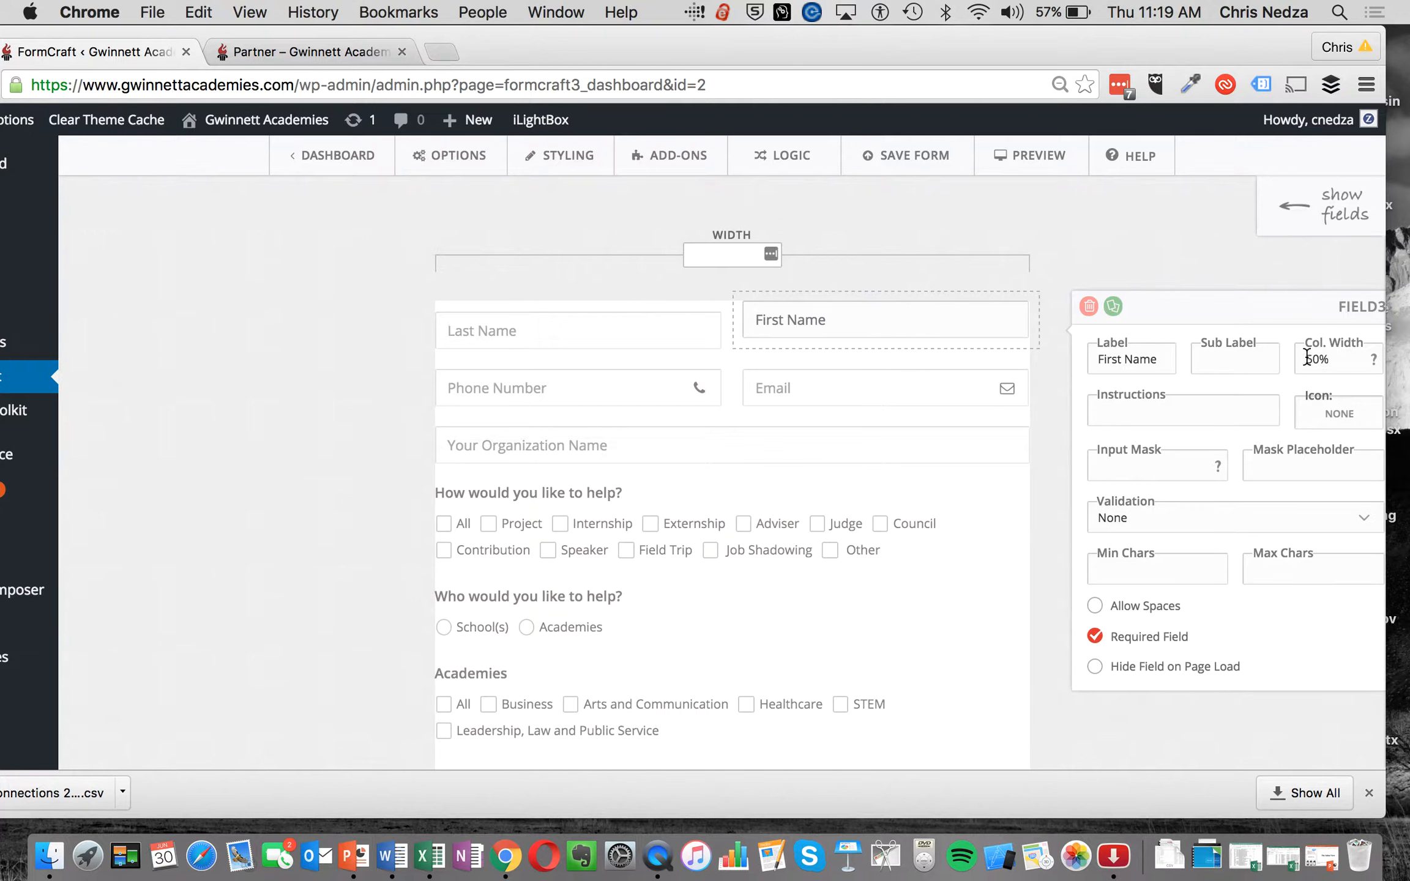
- Switch to the published Partner page and review the name fields of the sign-up form
{"action": "left_click", "coordinate": [359, 46]}
{"action": "scroll", "coordinate": [577, 319], "scroll_direction": "up", "scroll_amount": 5}
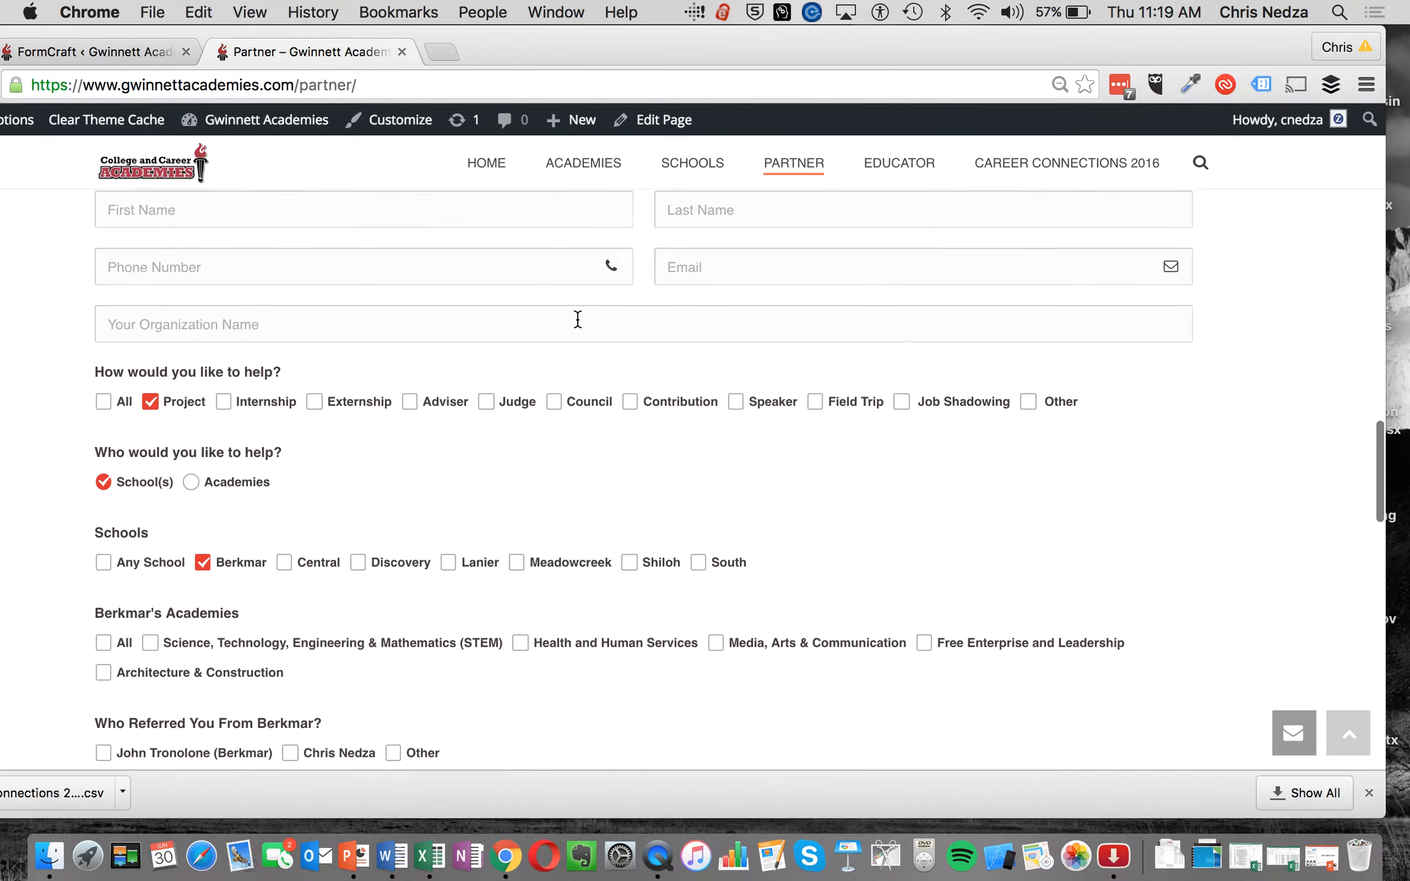
{"action": "scroll", "coordinate": [577, 318], "scroll_direction": "up", "scroll_amount": 2}
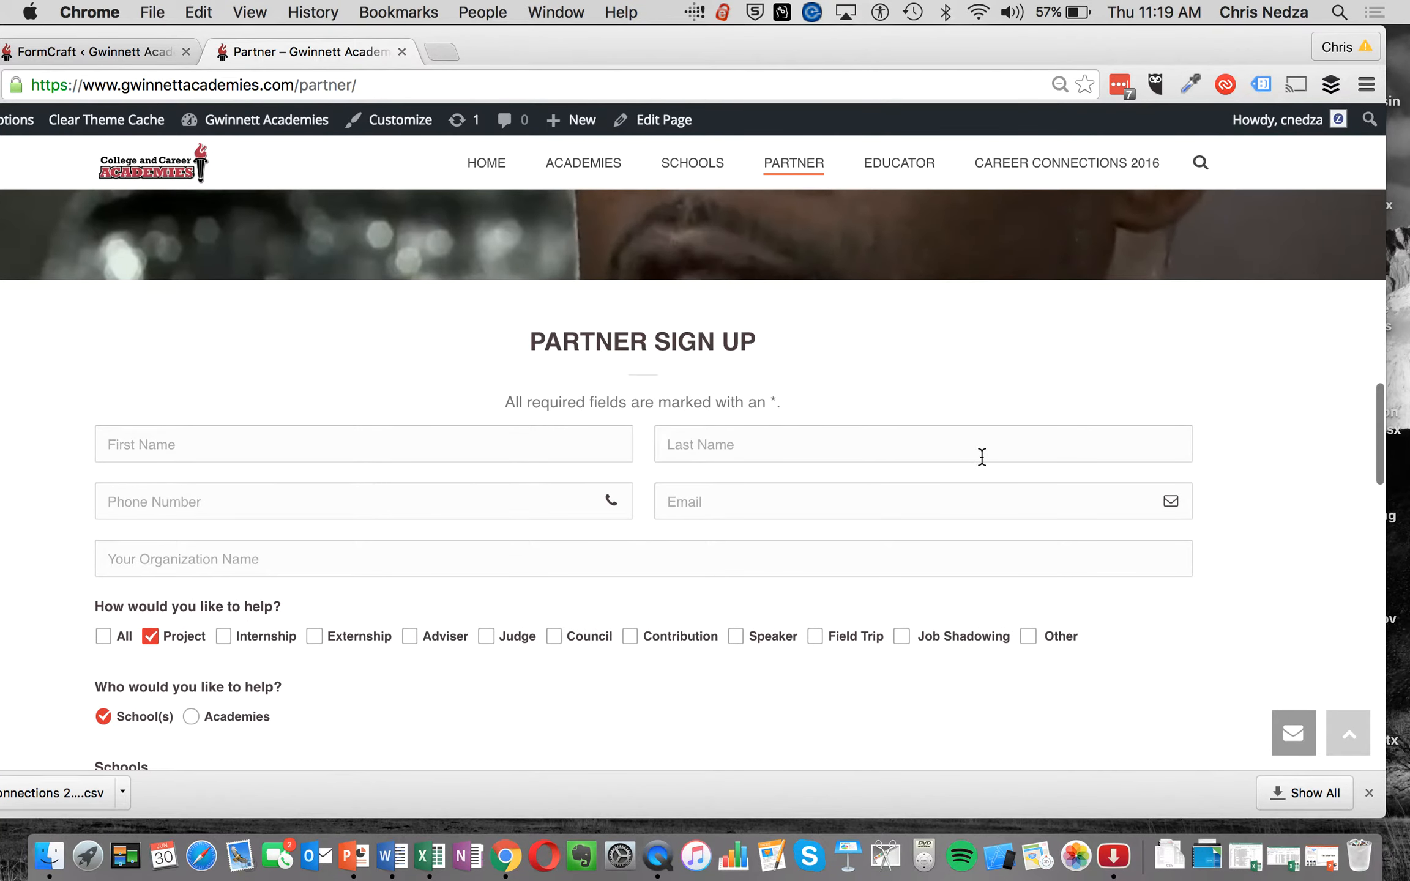
{"action": "left_click_drag", "start_coordinate": [959, 43], "coordinate": [1048, 40]}
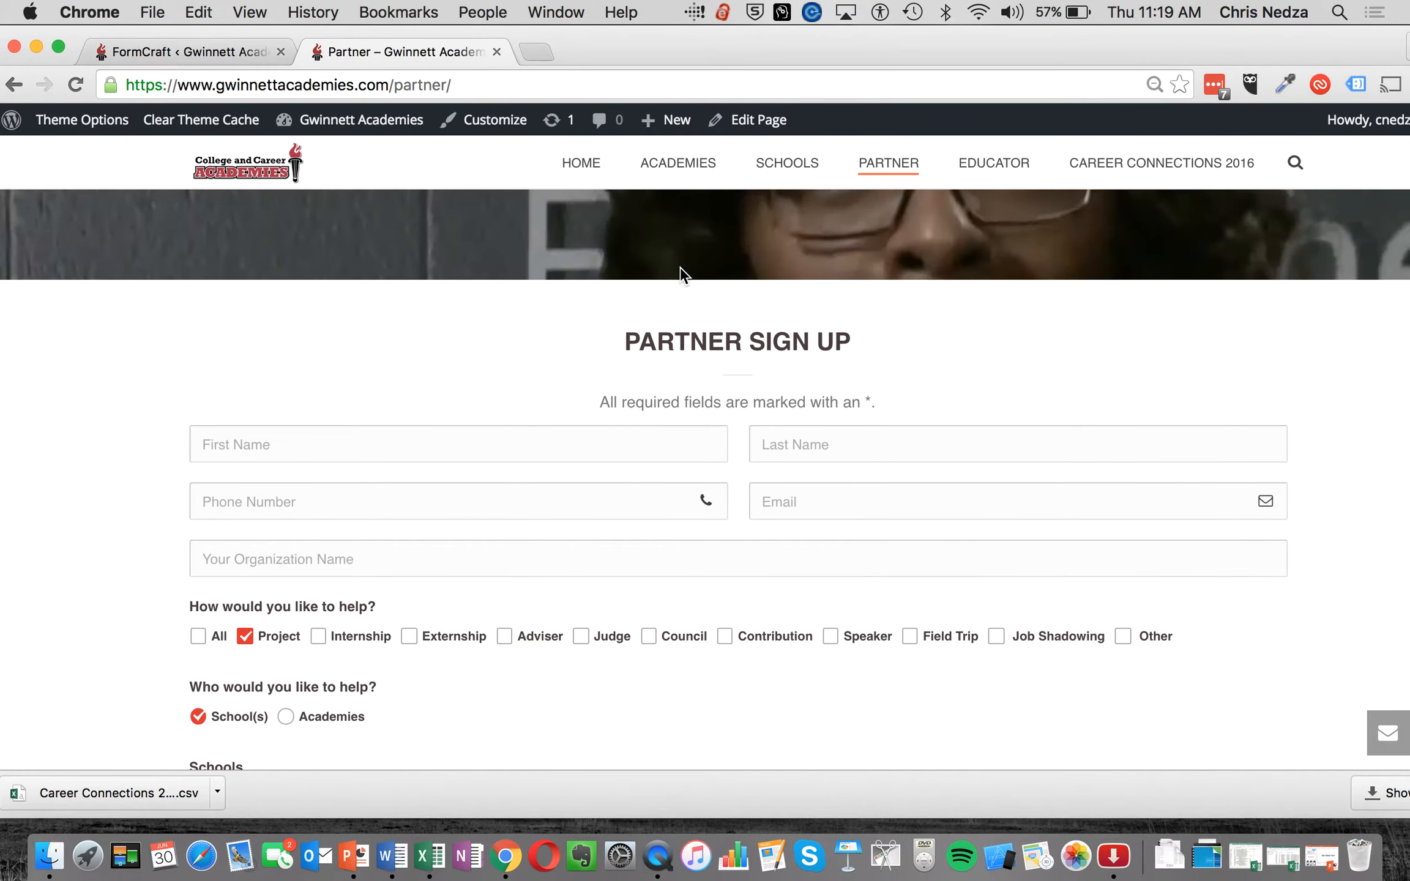
- Return to the form builder, show the list of available field types and close the First Name field's settings
{"action": "left_click", "coordinate": [217, 54]}
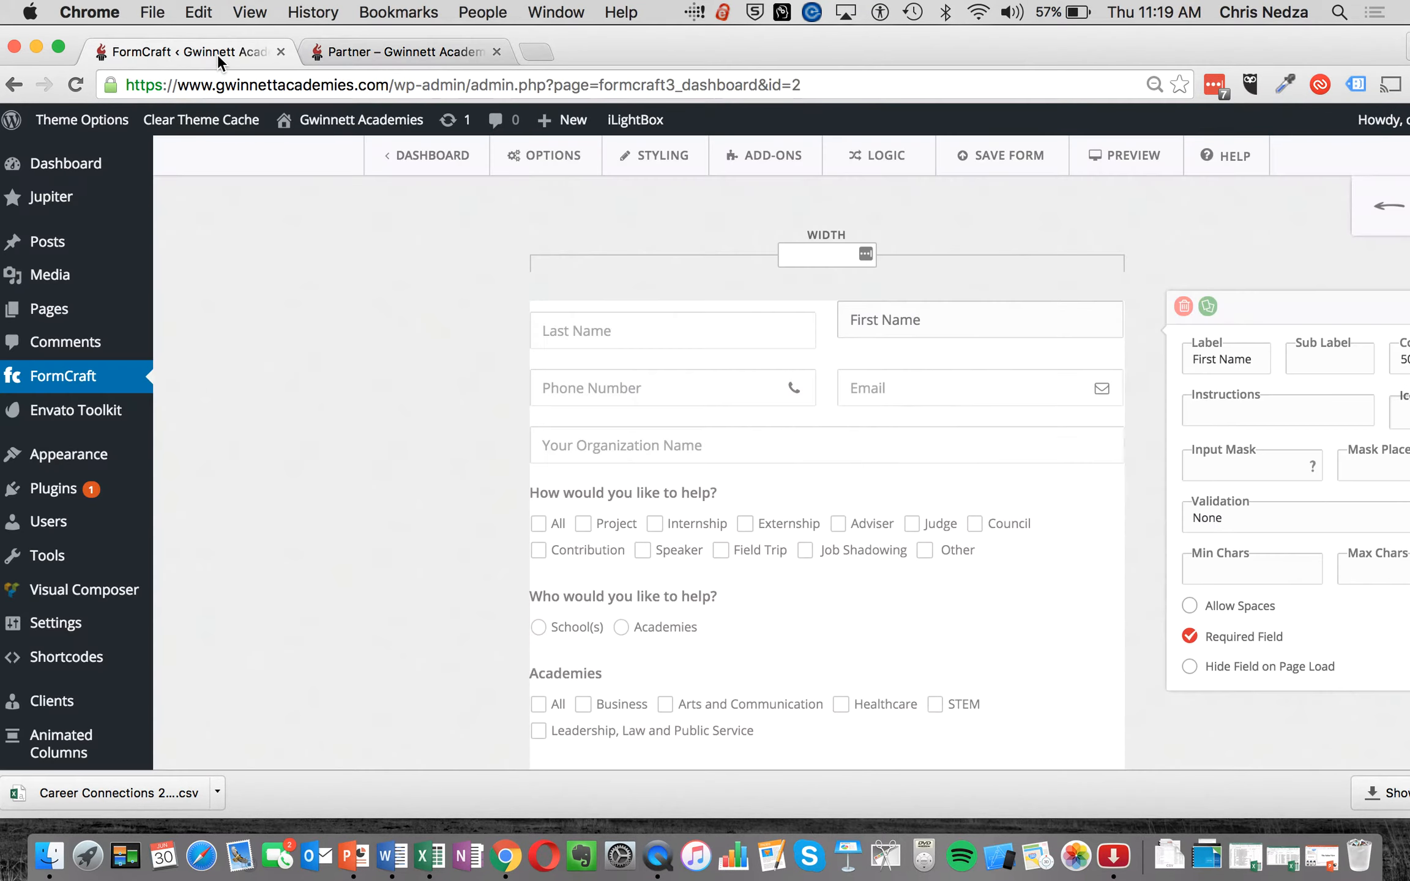
{"action": "scroll", "coordinate": [1174, 229], "scroll_direction": "right", "scroll_amount": 1}
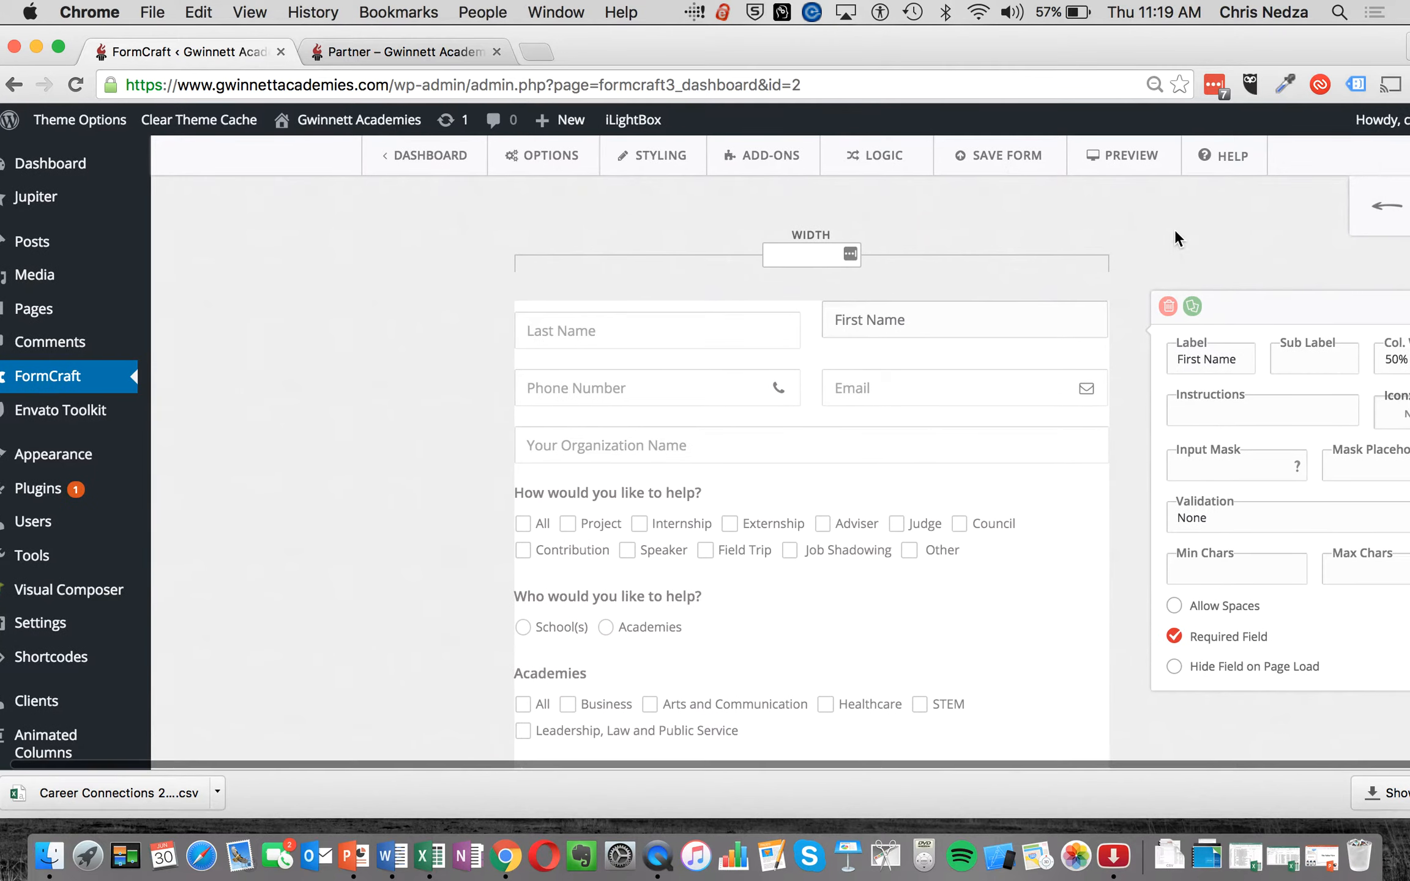
{"action": "left_click_drag", "start_coordinate": [1211, 35], "coordinate": [1121, 37]}
{"action": "left_click", "coordinate": [1300, 202]}
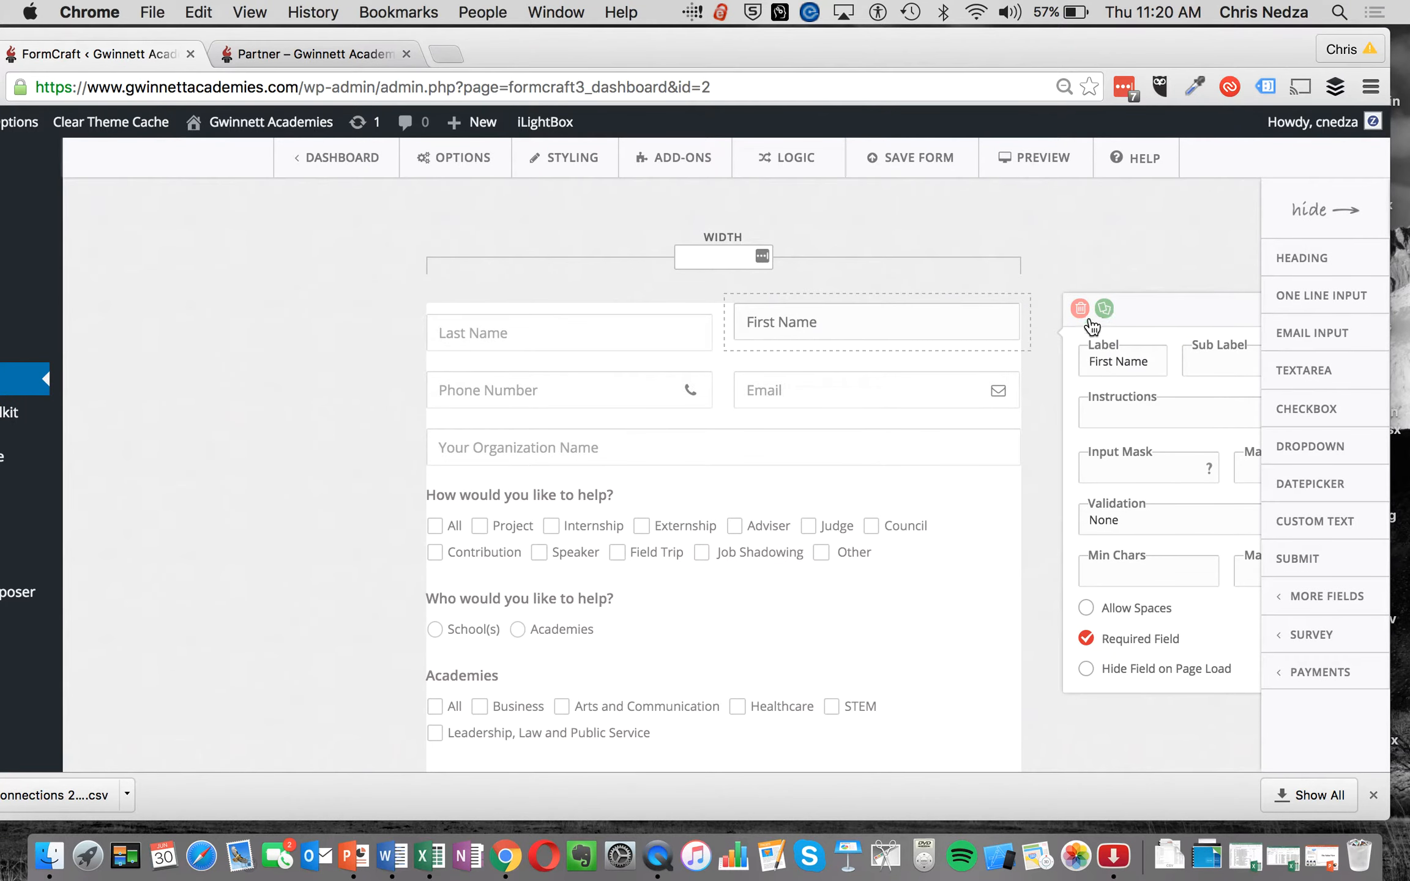
{"action": "left_click", "coordinate": [1150, 211]}
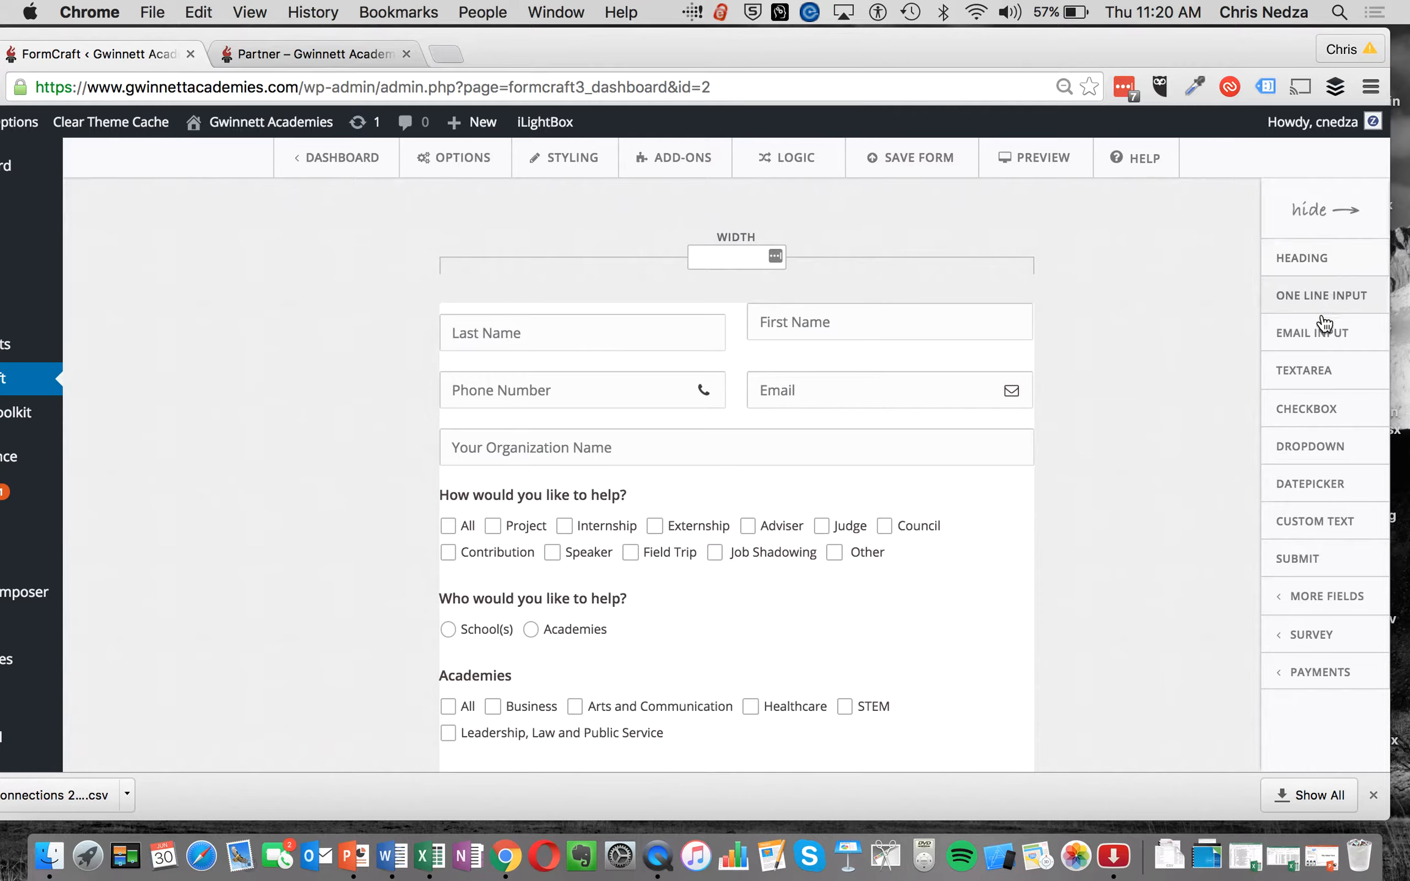
{"action": "mouse_move", "coordinate": [1307, 268]}
{"action": "left_mouse_down"}
{"action": "mouse_move", "coordinate": [777, 309]}
{"action": "mouse_move", "coordinate": [743, 296]}
{"action": "mouse_move", "coordinate": [746, 398]}
{"action": "mouse_move", "coordinate": [1359, 315]}
{"action": "mouse_move", "coordinate": [1346, 220]}
{"action": "mouse_move", "coordinate": [1333, 267]}
{"action": "left_mouse_up"}
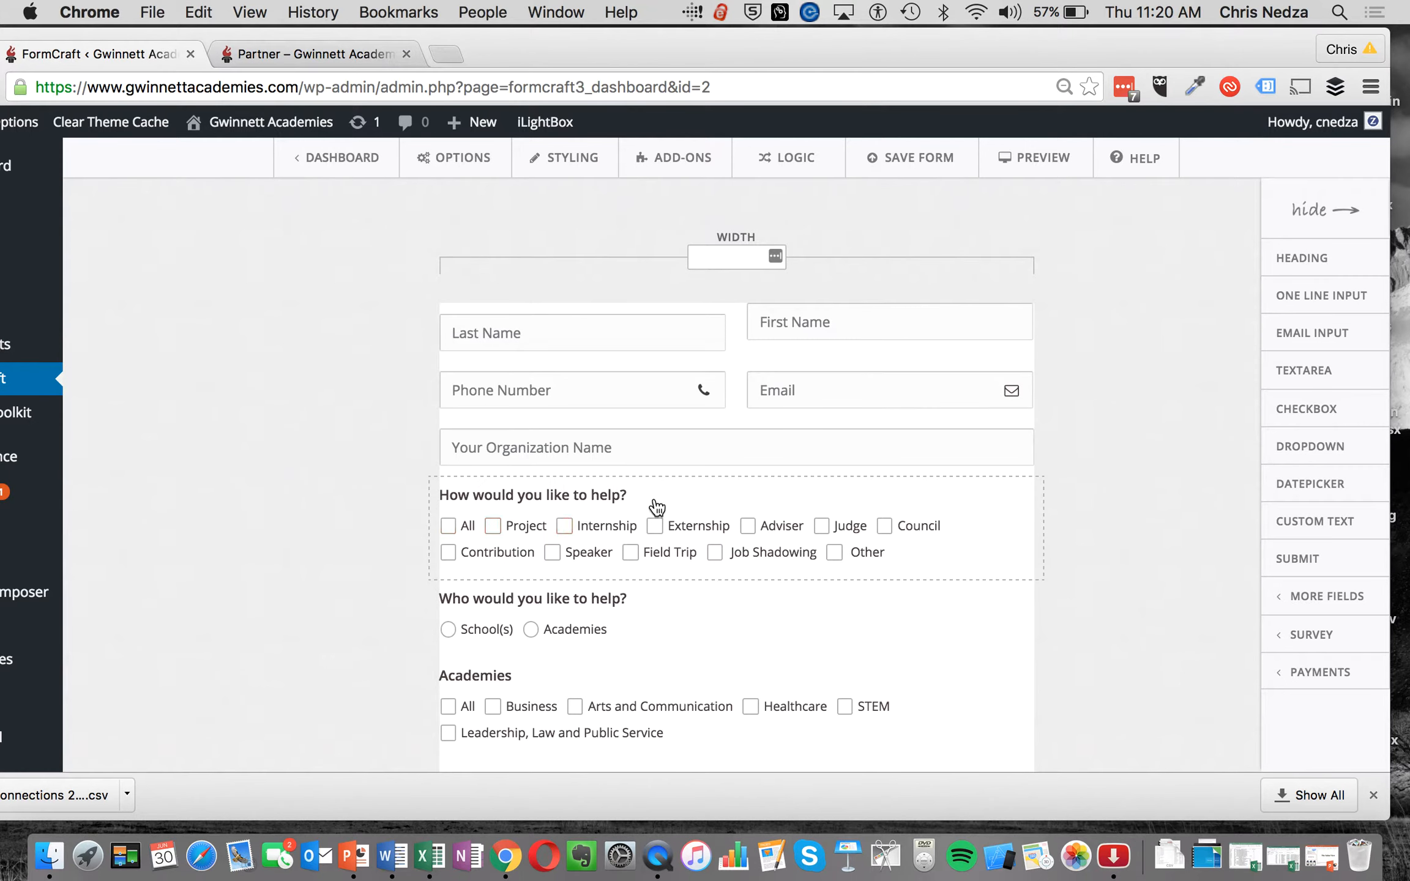
- Examine the options of the "Who would you like to help?" question and the form's conditional logic rules
{"action": "scroll", "coordinate": [684, 568], "scroll_direction": "down", "scroll_amount": 3}
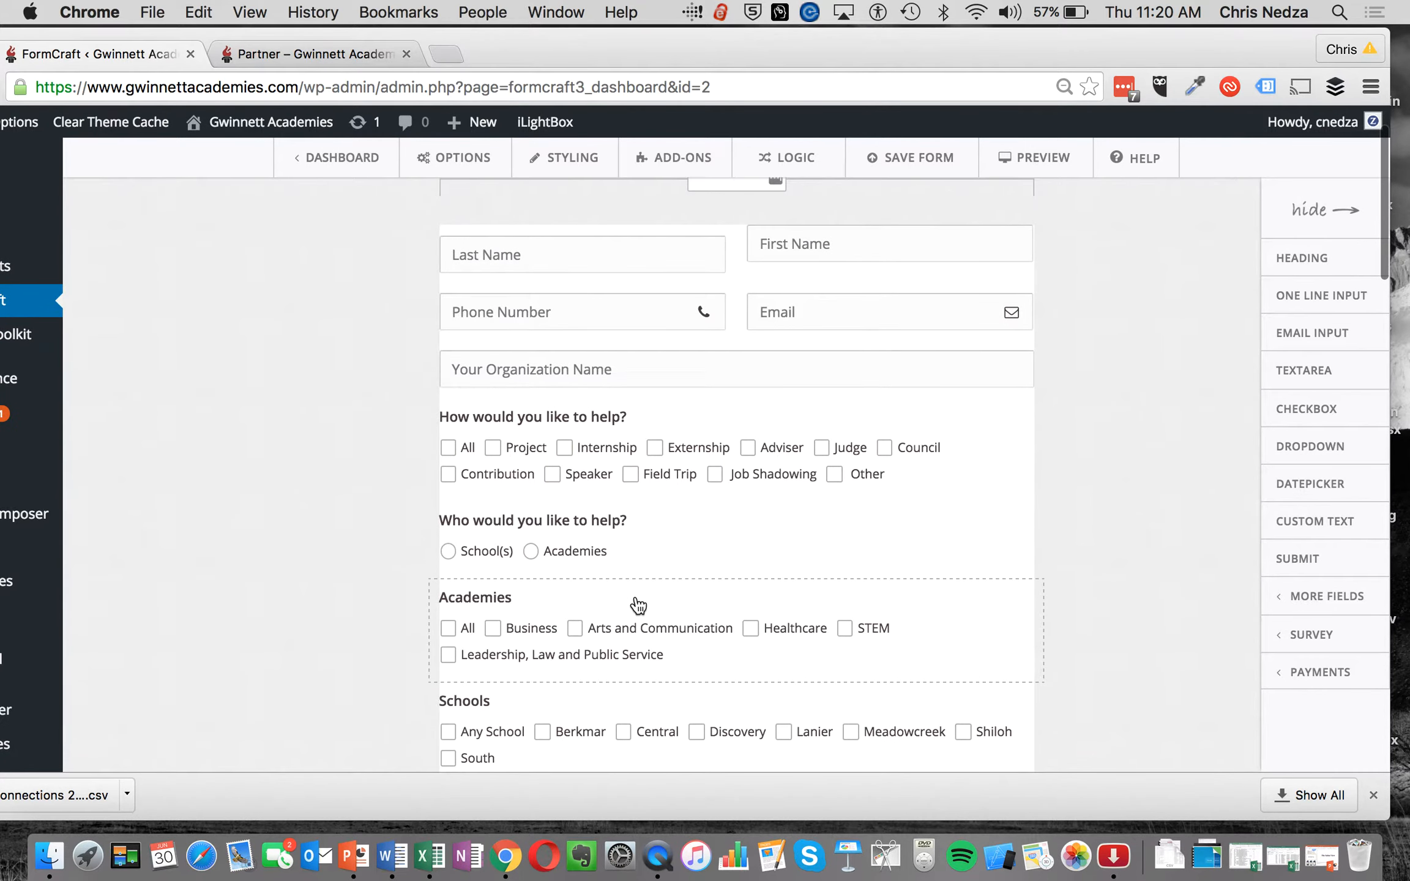
{"action": "left_click", "coordinate": [658, 545]}
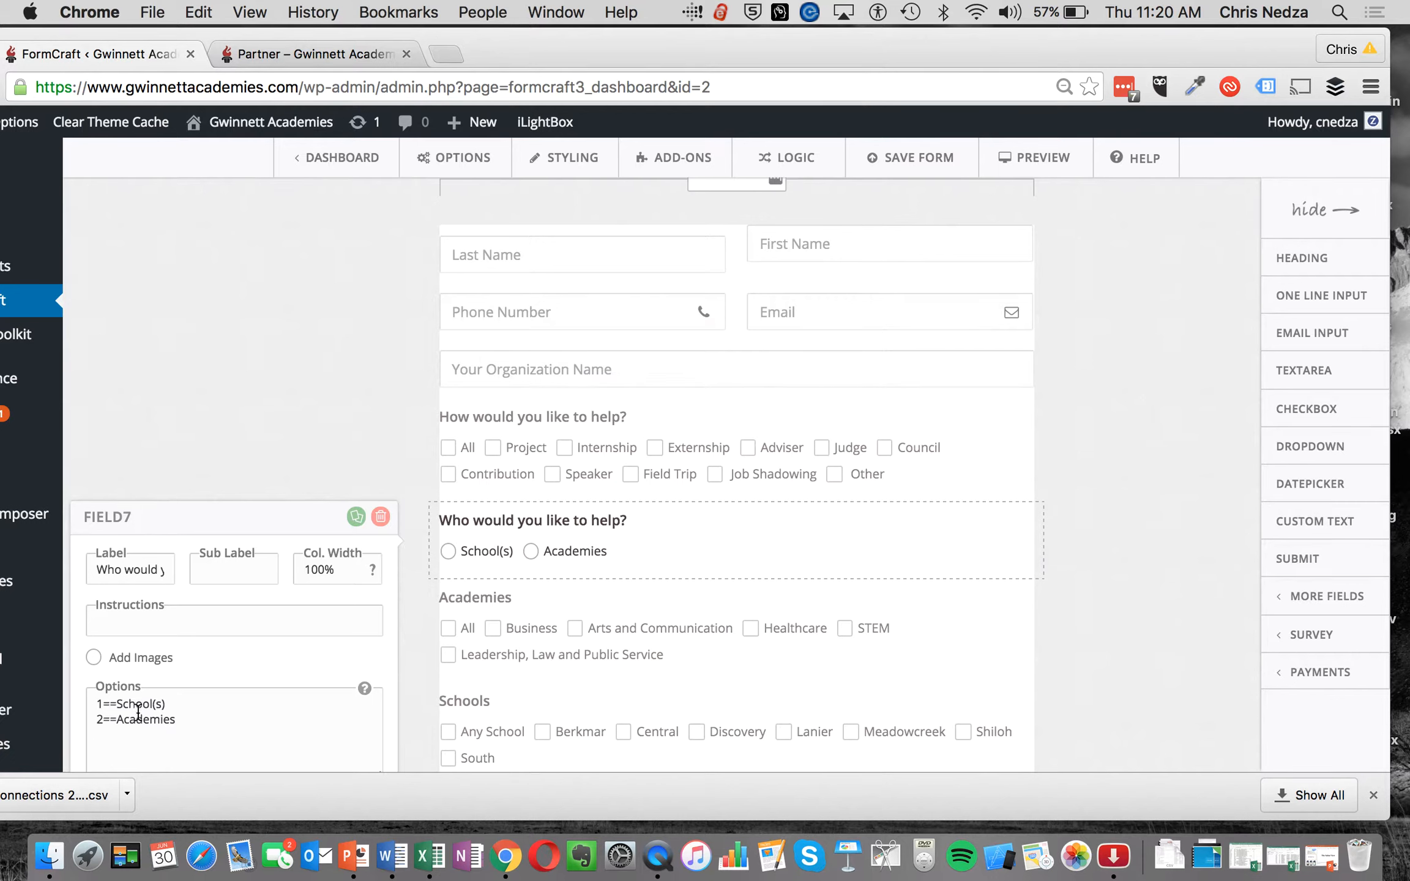
{"action": "left_click", "coordinate": [797, 159]}
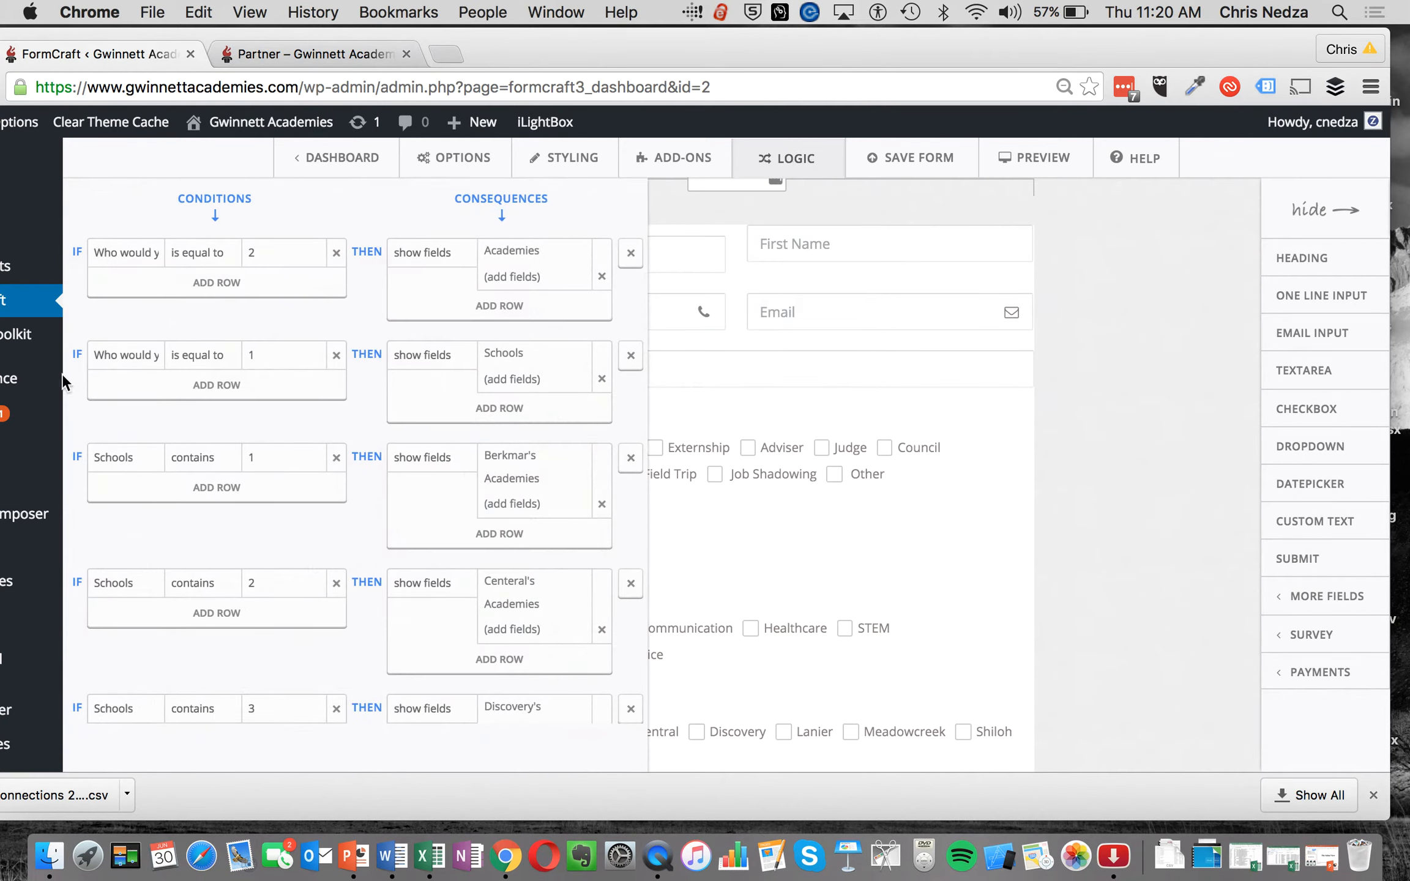
{"action": "left_click", "coordinate": [158, 257]}
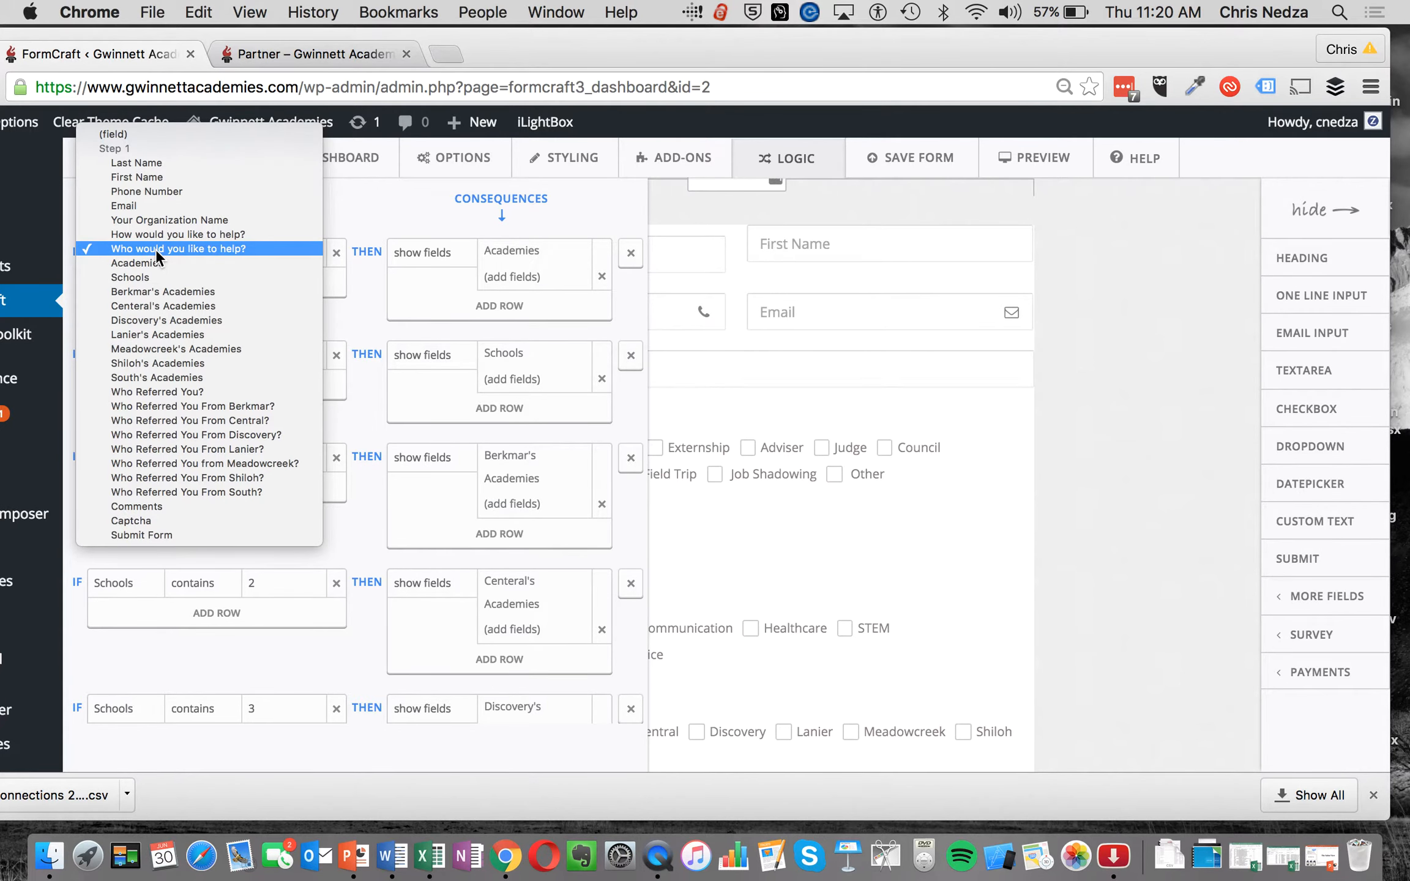
{"action": "left_click", "coordinate": [156, 249]}
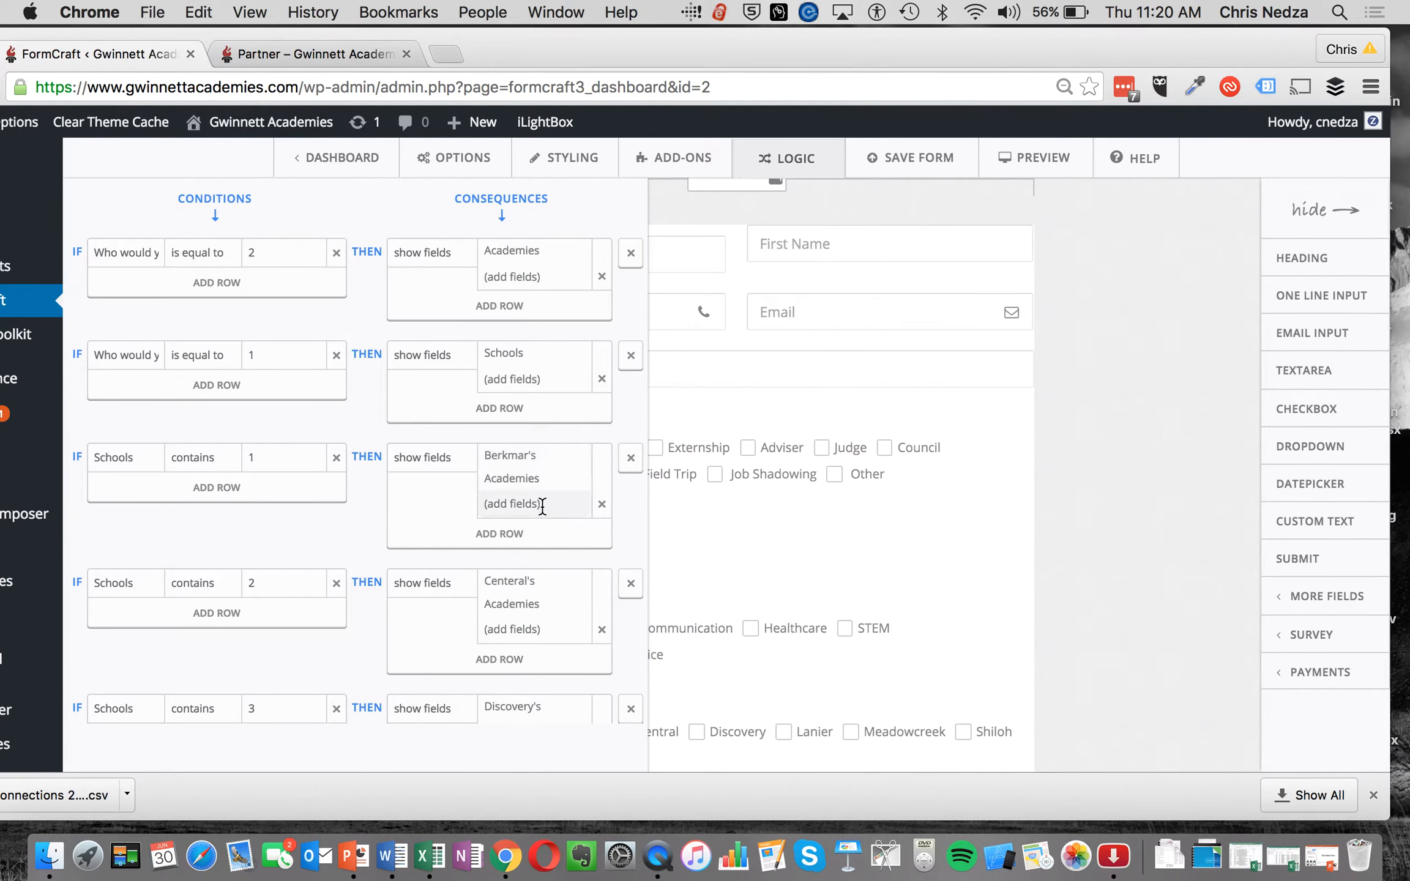
{"action": "scroll", "coordinate": [541, 502], "scroll_direction": "down", "scroll_amount": 1}
{"action": "scroll", "coordinate": [1205, 434], "scroll_direction": "up", "scroll_amount": 1}
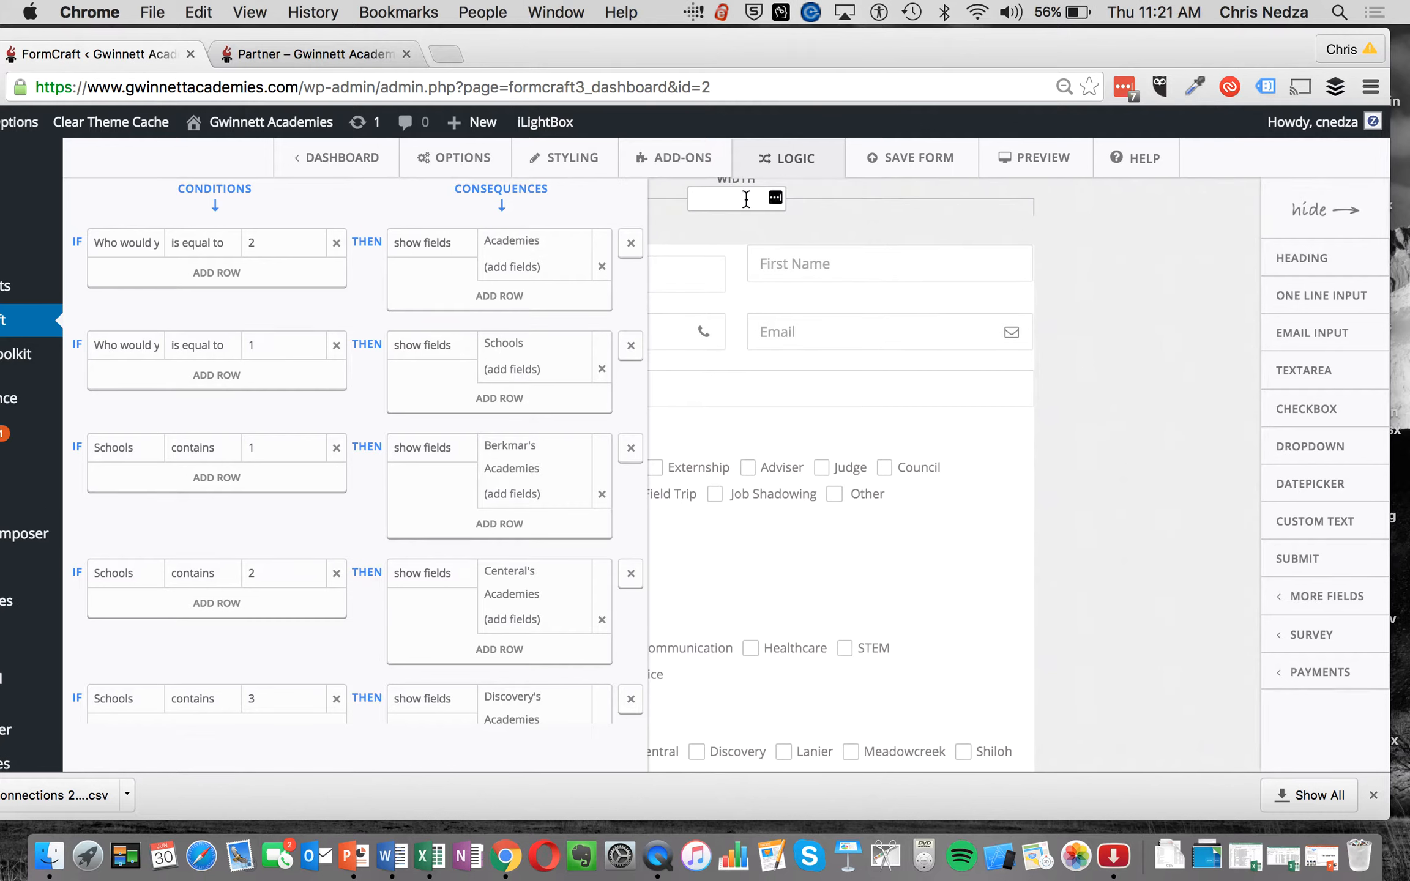
- Return to the FormCraft dashboard and open the list of form submissions
{"action": "left_click", "coordinate": [355, 170]}
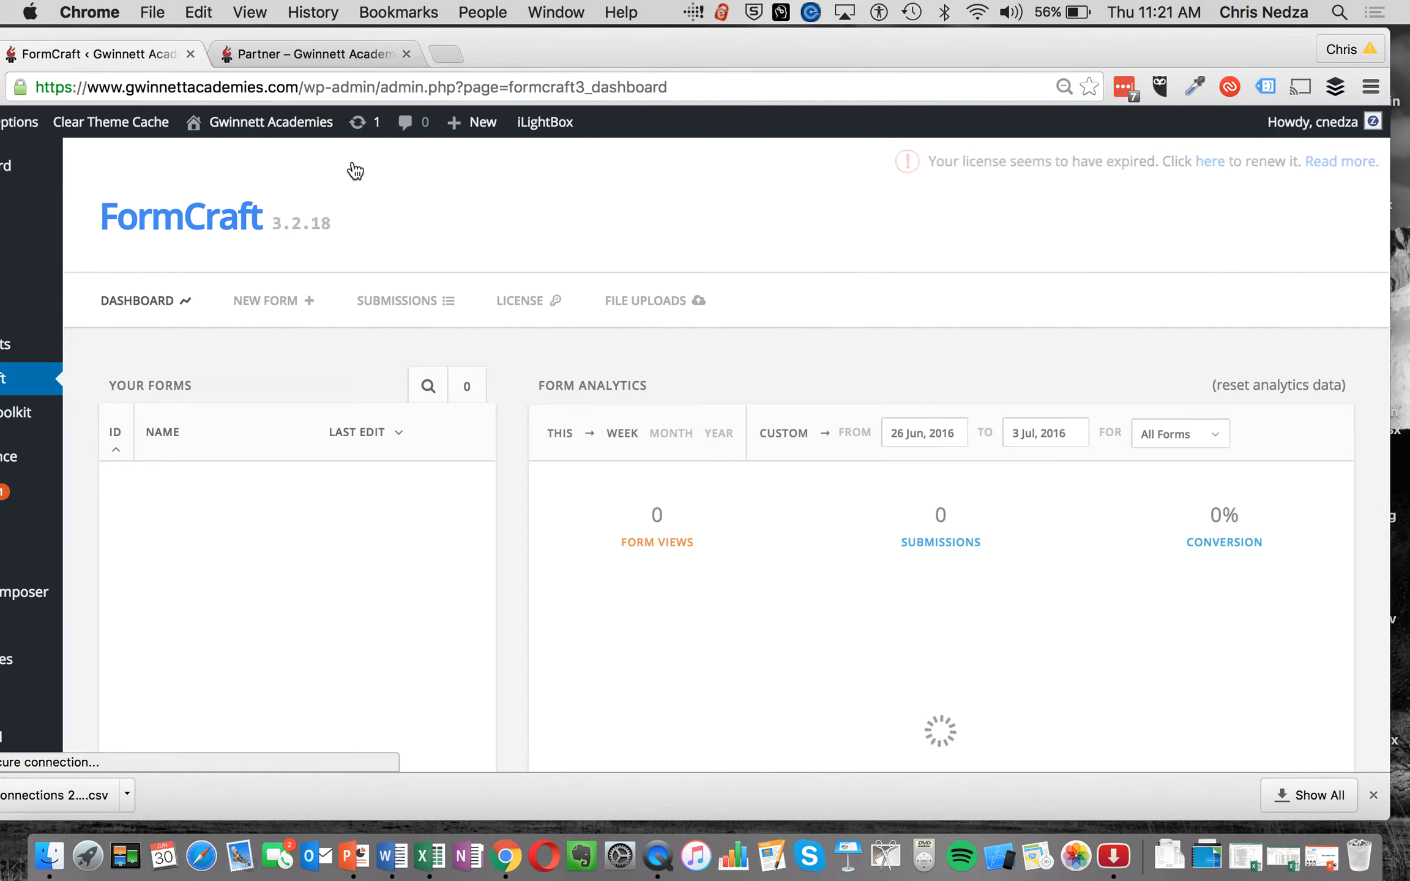
{"action": "left_click_drag", "start_coordinate": [546, 53], "coordinate": [661, 50]}
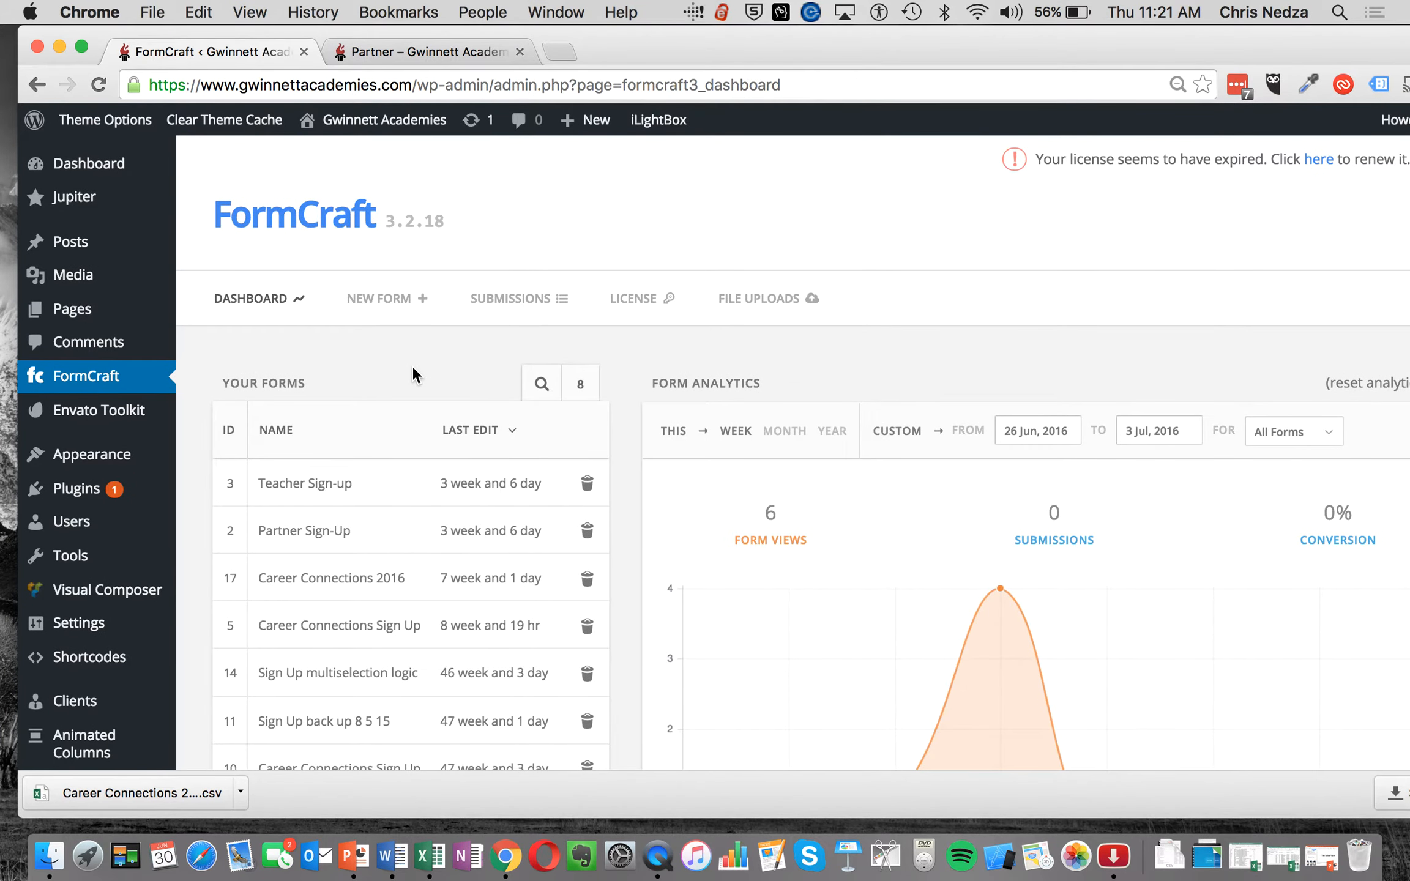
{"action": "left_click", "coordinate": [504, 306]}
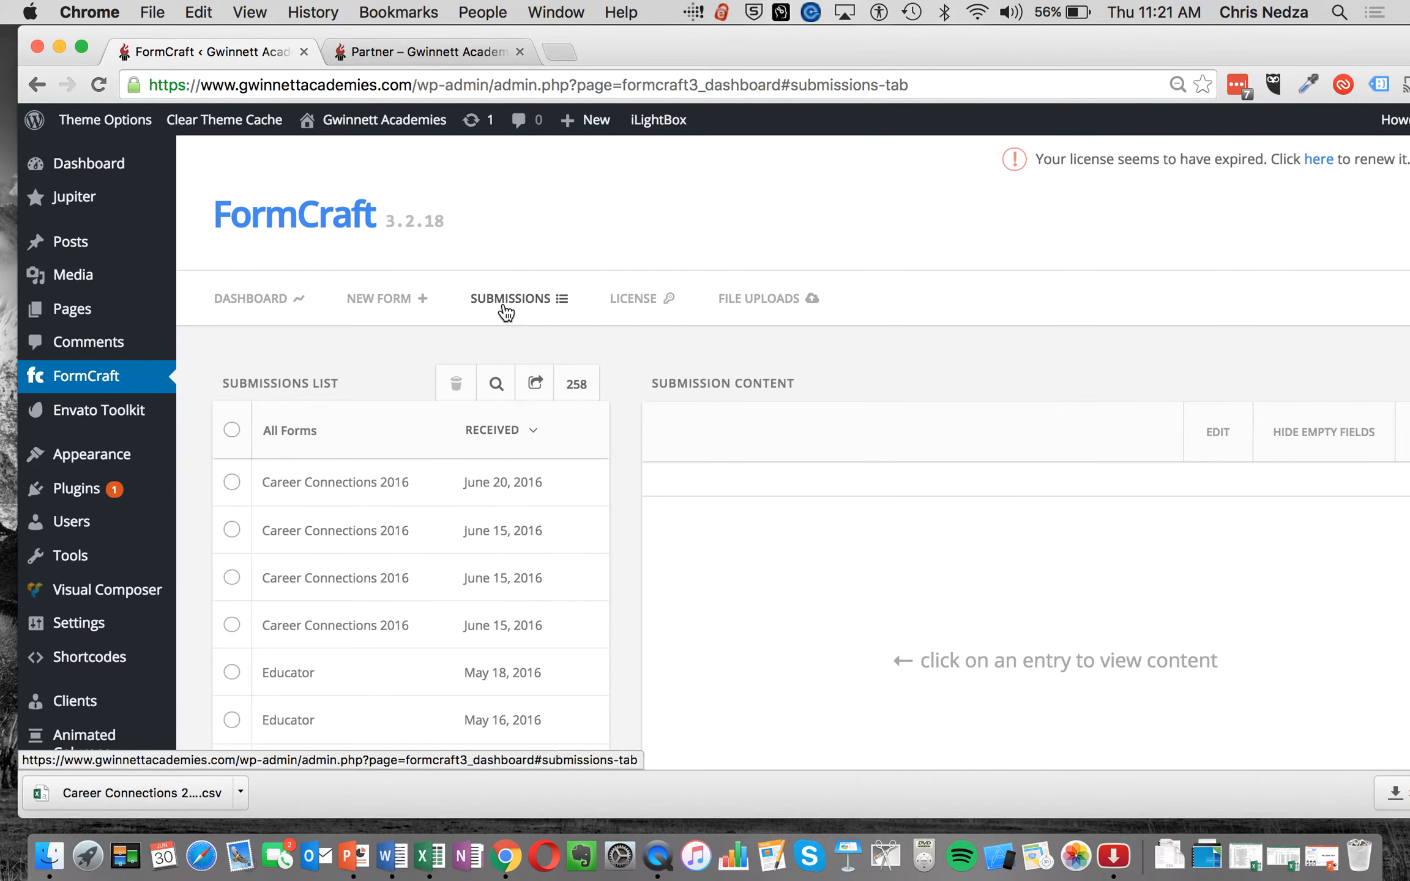
- Open the Career Connections 2016 submission received June 20, 2016 and review its content
{"action": "left_click", "coordinate": [398, 498]}
{"action": "scroll", "coordinate": [973, 220], "scroll_direction": "down", "scroll_amount": 3}
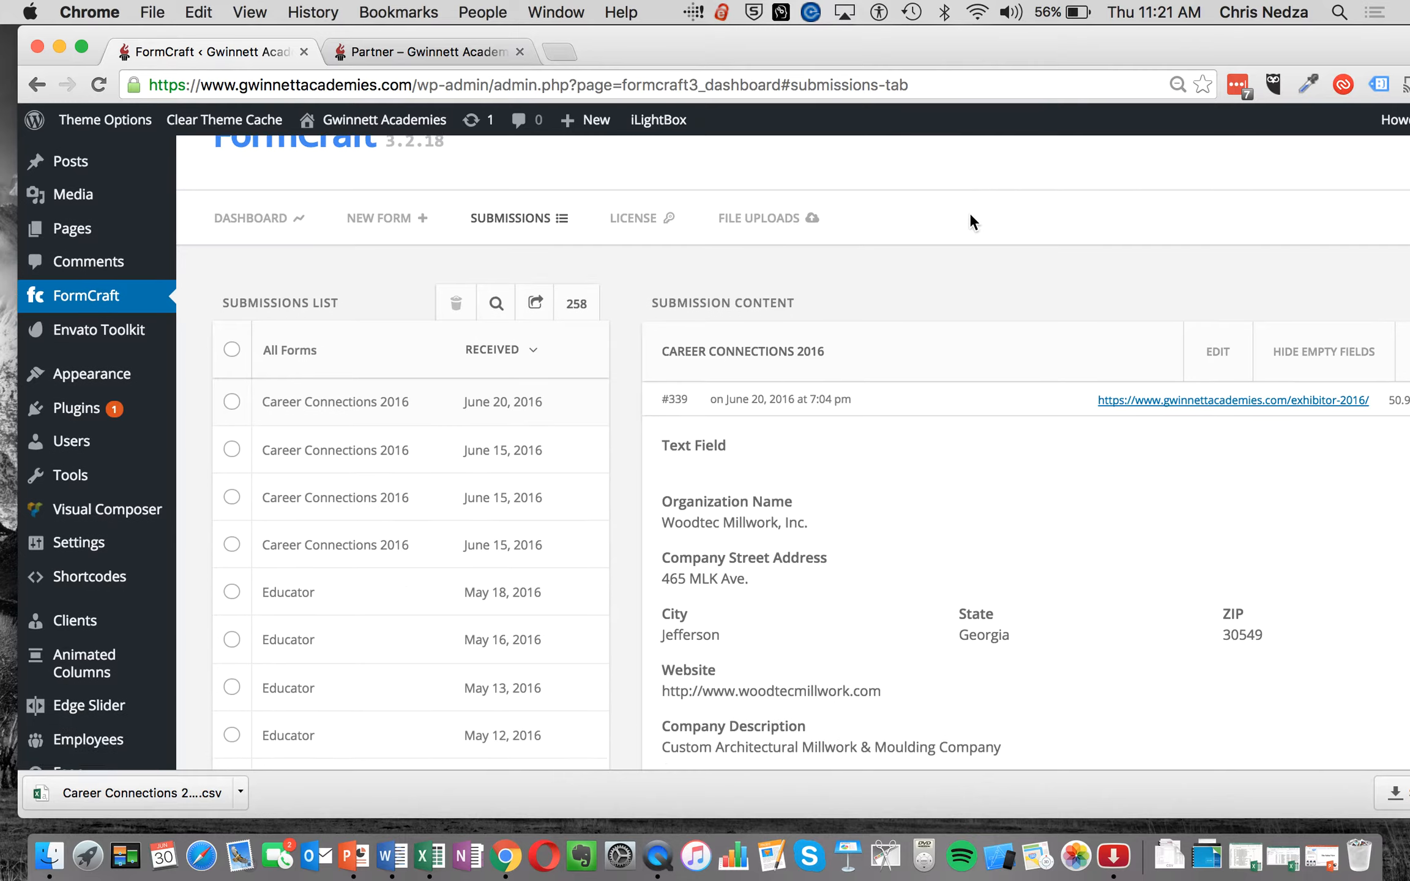
{"action": "scroll", "coordinate": [970, 212], "scroll_direction": "down", "scroll_amount": 3}
{"action": "scroll", "coordinate": [943, 496], "scroll_direction": "down", "scroll_amount": 7}
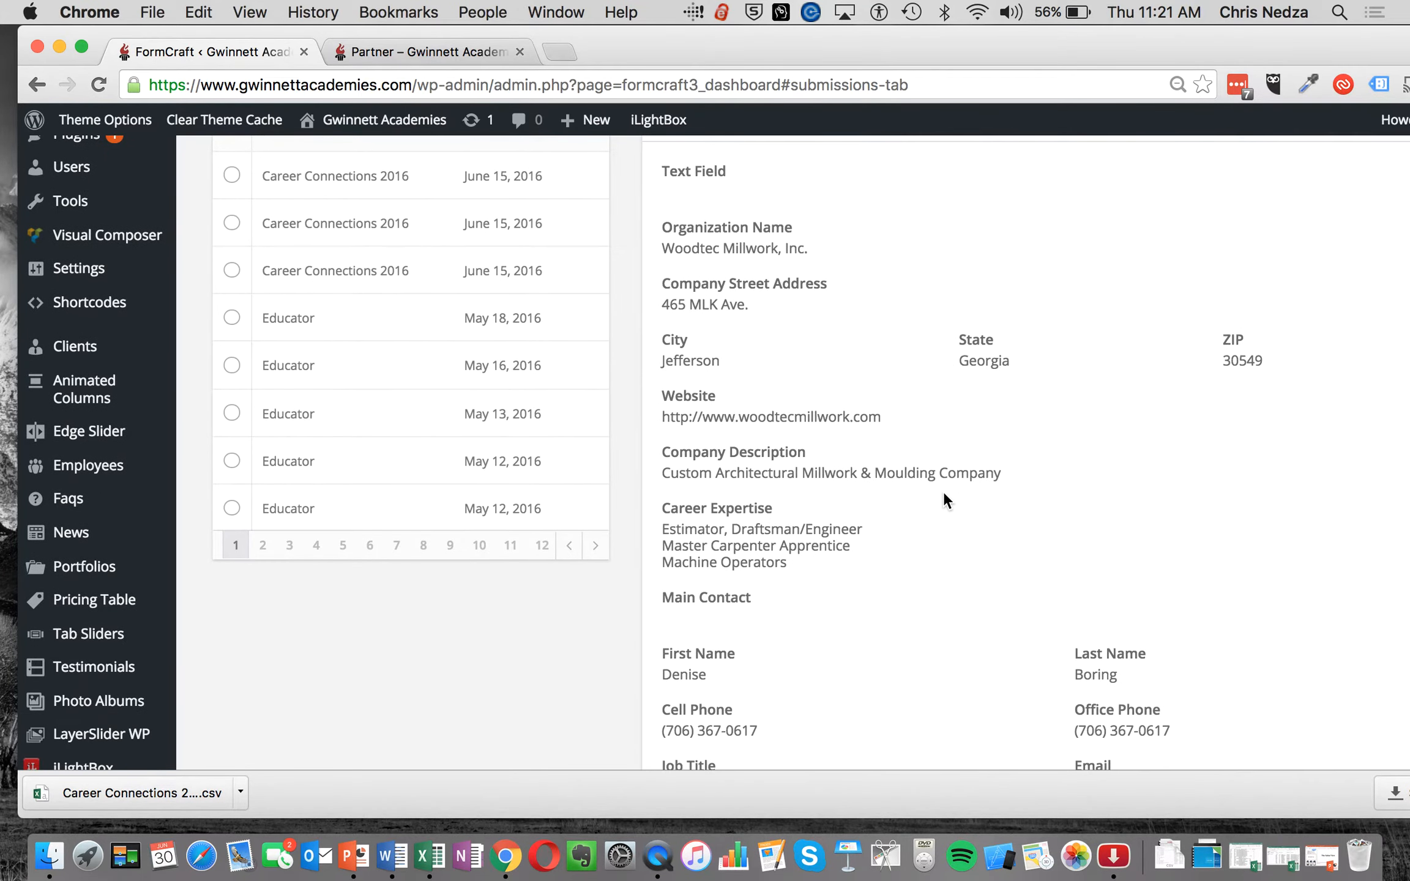
{"action": "scroll", "coordinate": [944, 496], "scroll_direction": "down", "scroll_amount": 8}
{"action": "scroll", "coordinate": [944, 496], "scroll_direction": "up", "scroll_amount": 7}
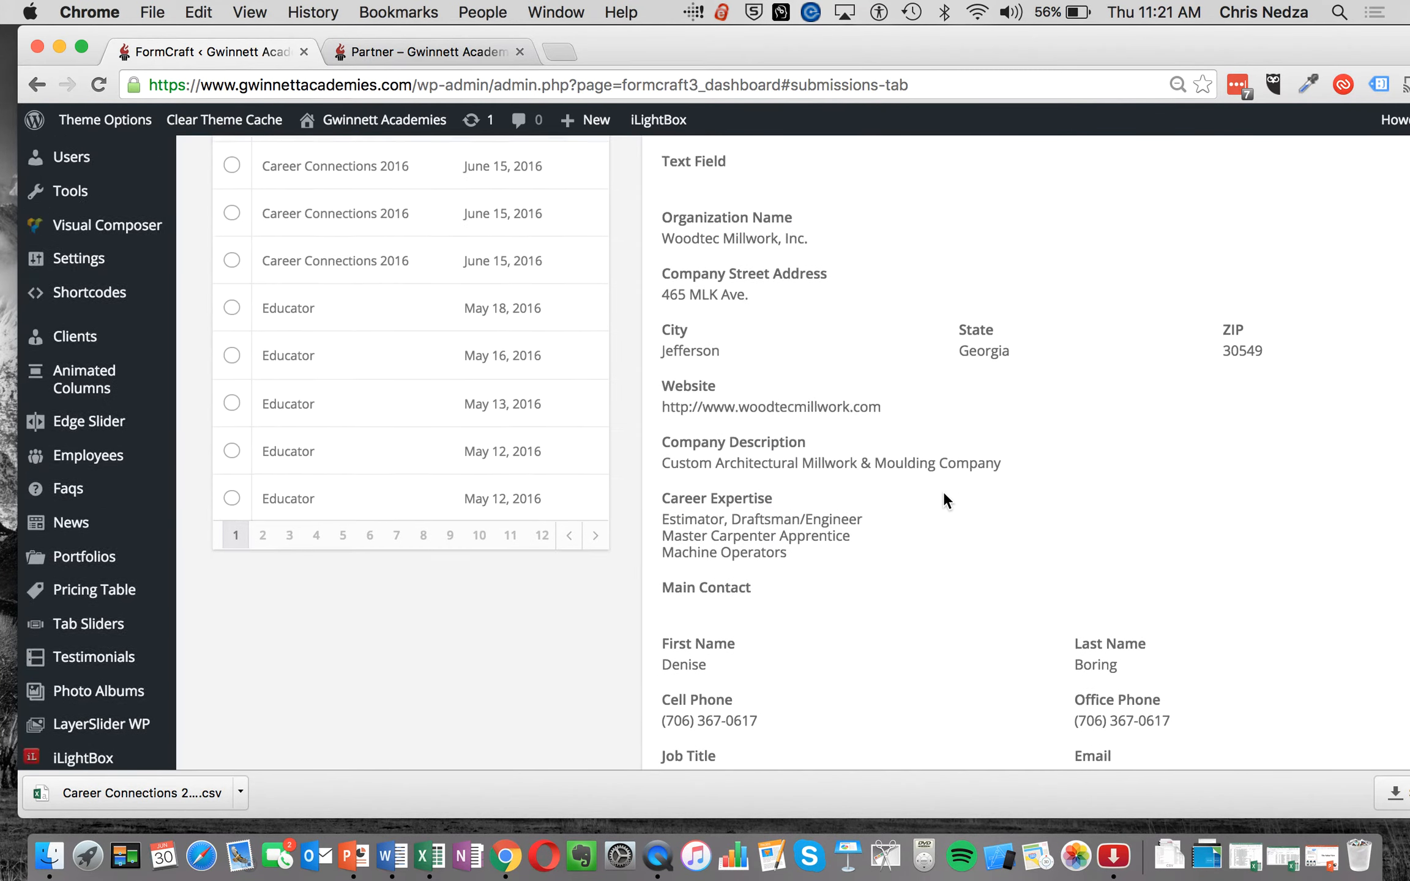
- Export the entries of the Career Connections 2016 form from the submissions list
{"action": "scroll", "coordinate": [943, 500], "scroll_direction": "up", "scroll_amount": 8}
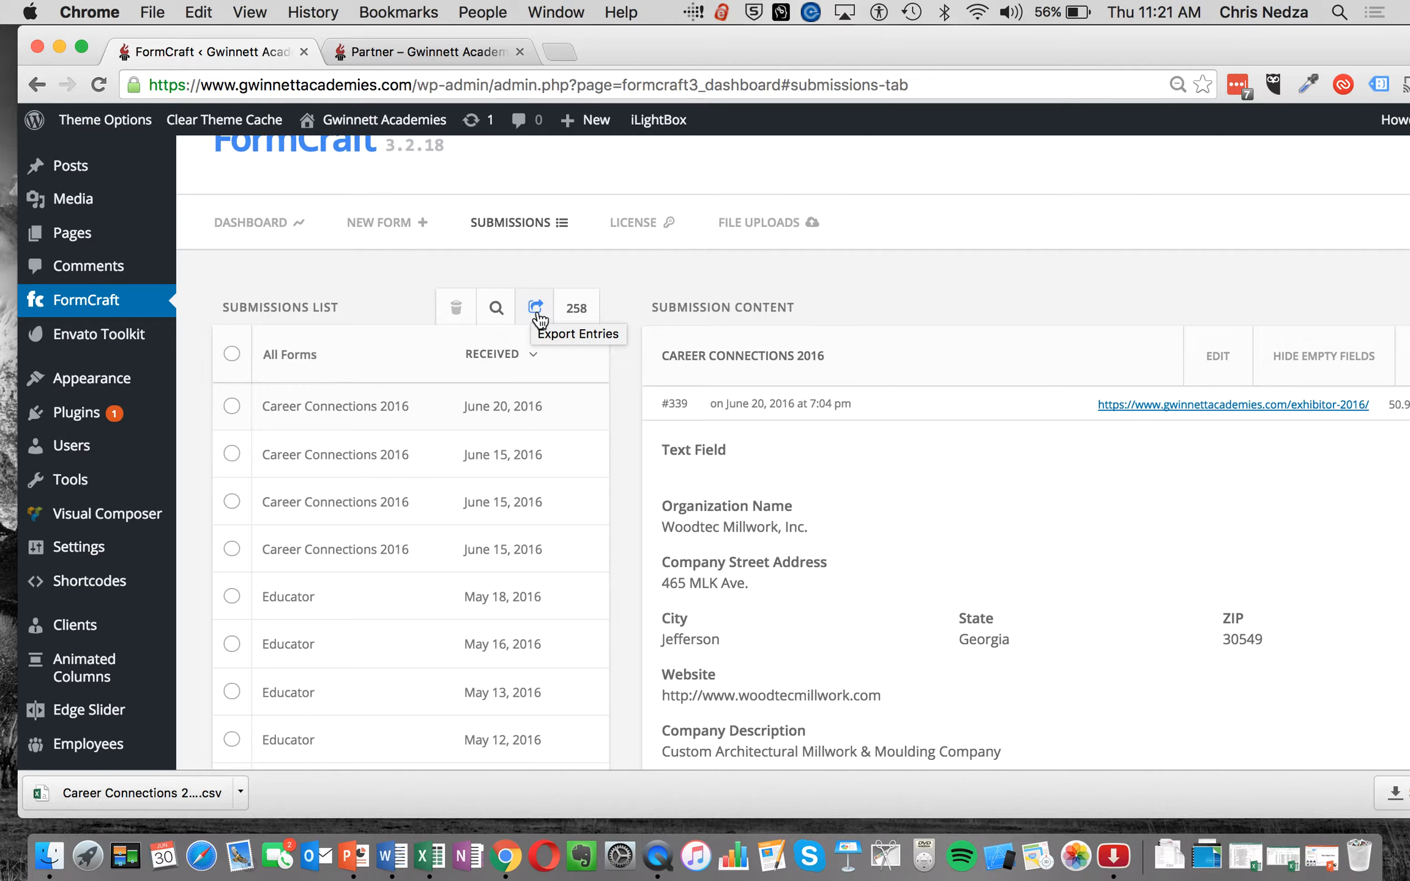
{"action": "left_click", "coordinate": [536, 309]}
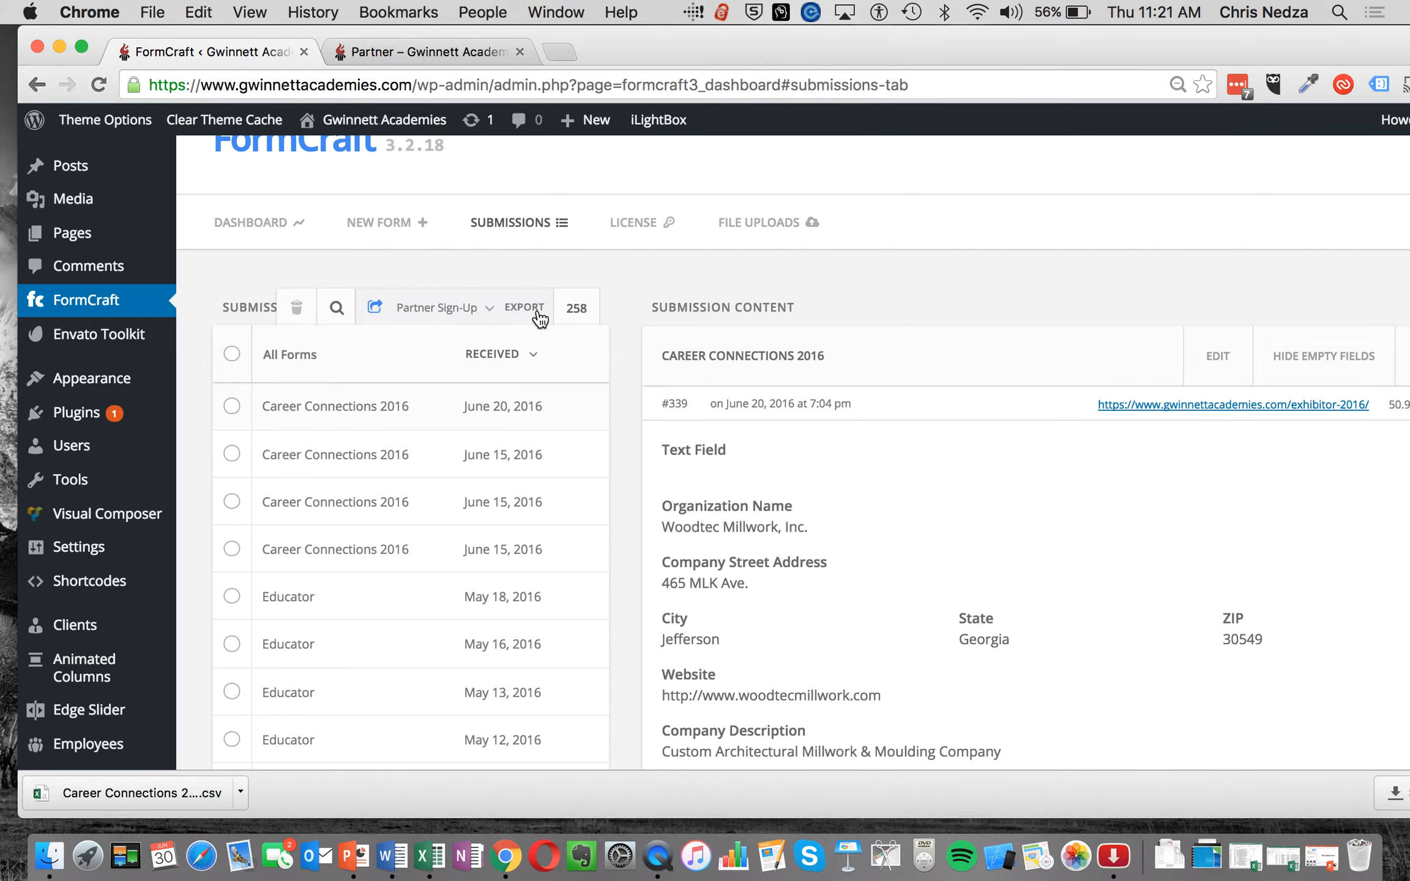
{"action": "left_click", "coordinate": [486, 304]}
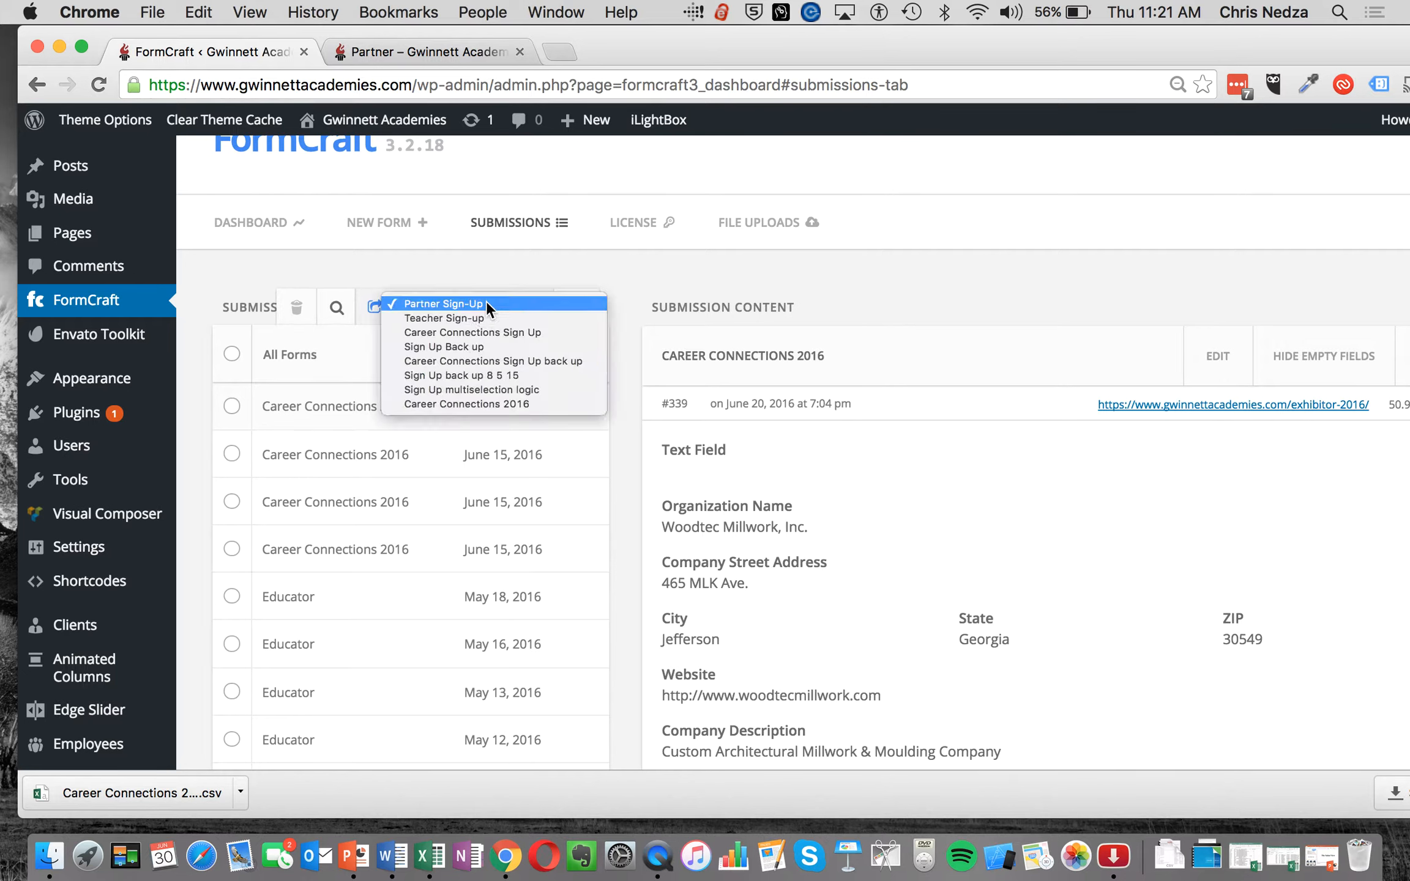
{"action": "left_click", "coordinate": [505, 405]}
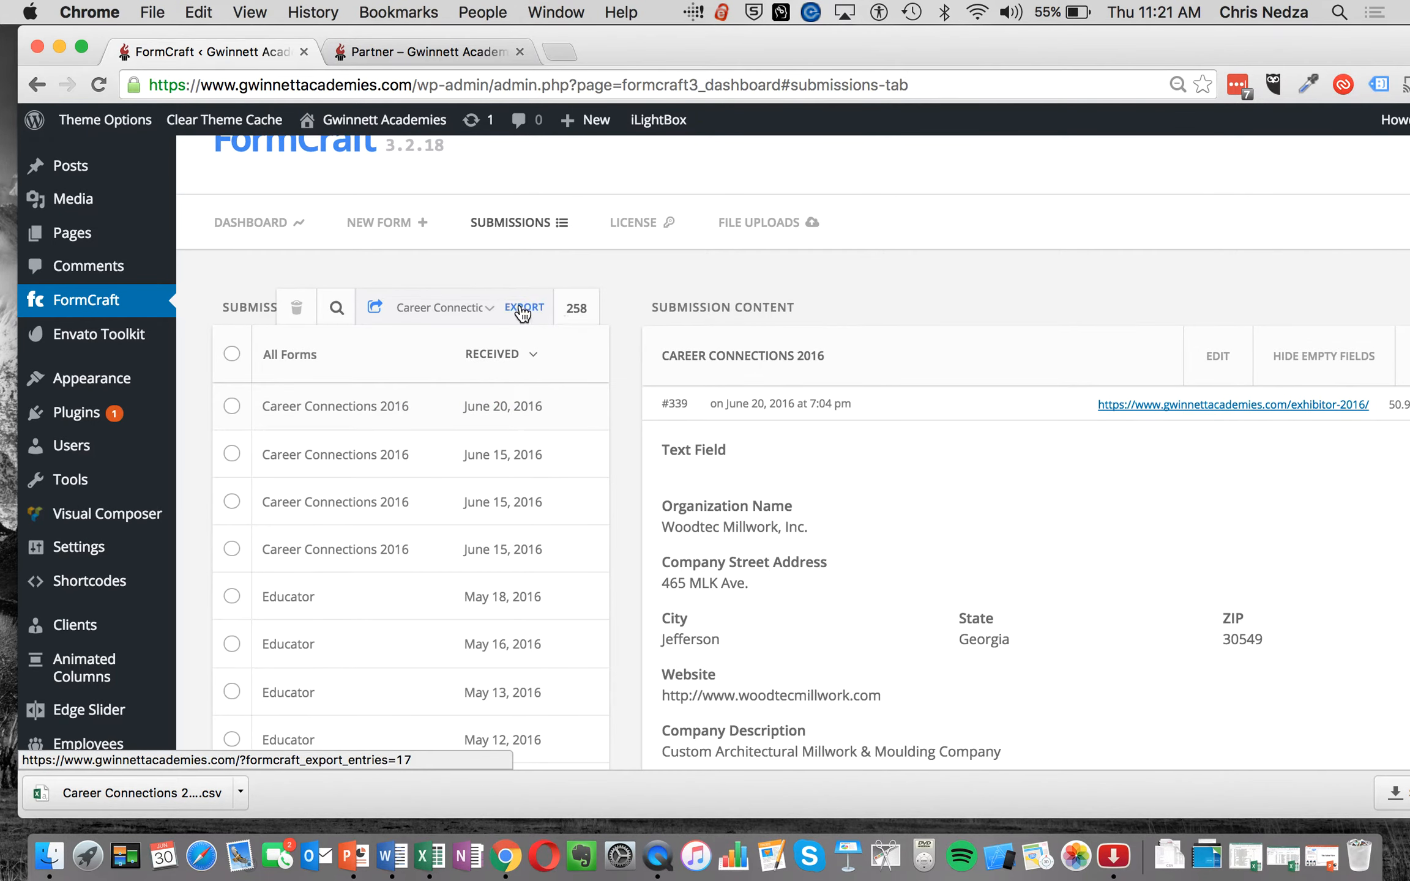
{"action": "left_click", "coordinate": [522, 309]}
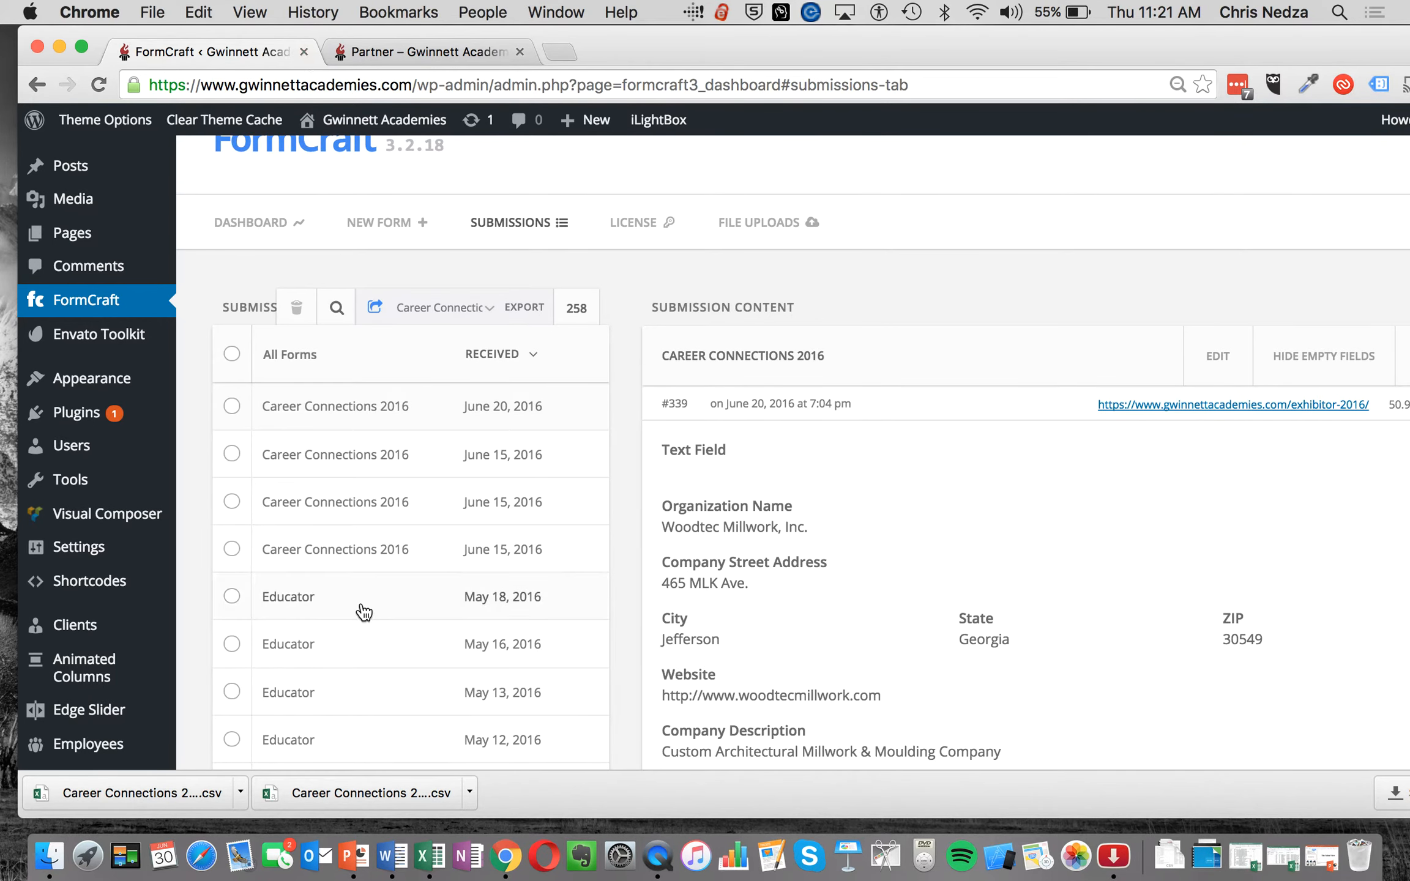
- Return to the FormCraft dashboard and open the Career Connections 2016 form in the builder
{"action": "scroll", "coordinate": [362, 611], "scroll_direction": "up", "scroll_amount": 3}
{"action": "scroll", "coordinate": [365, 612], "scroll_direction": "down", "scroll_amount": 2}
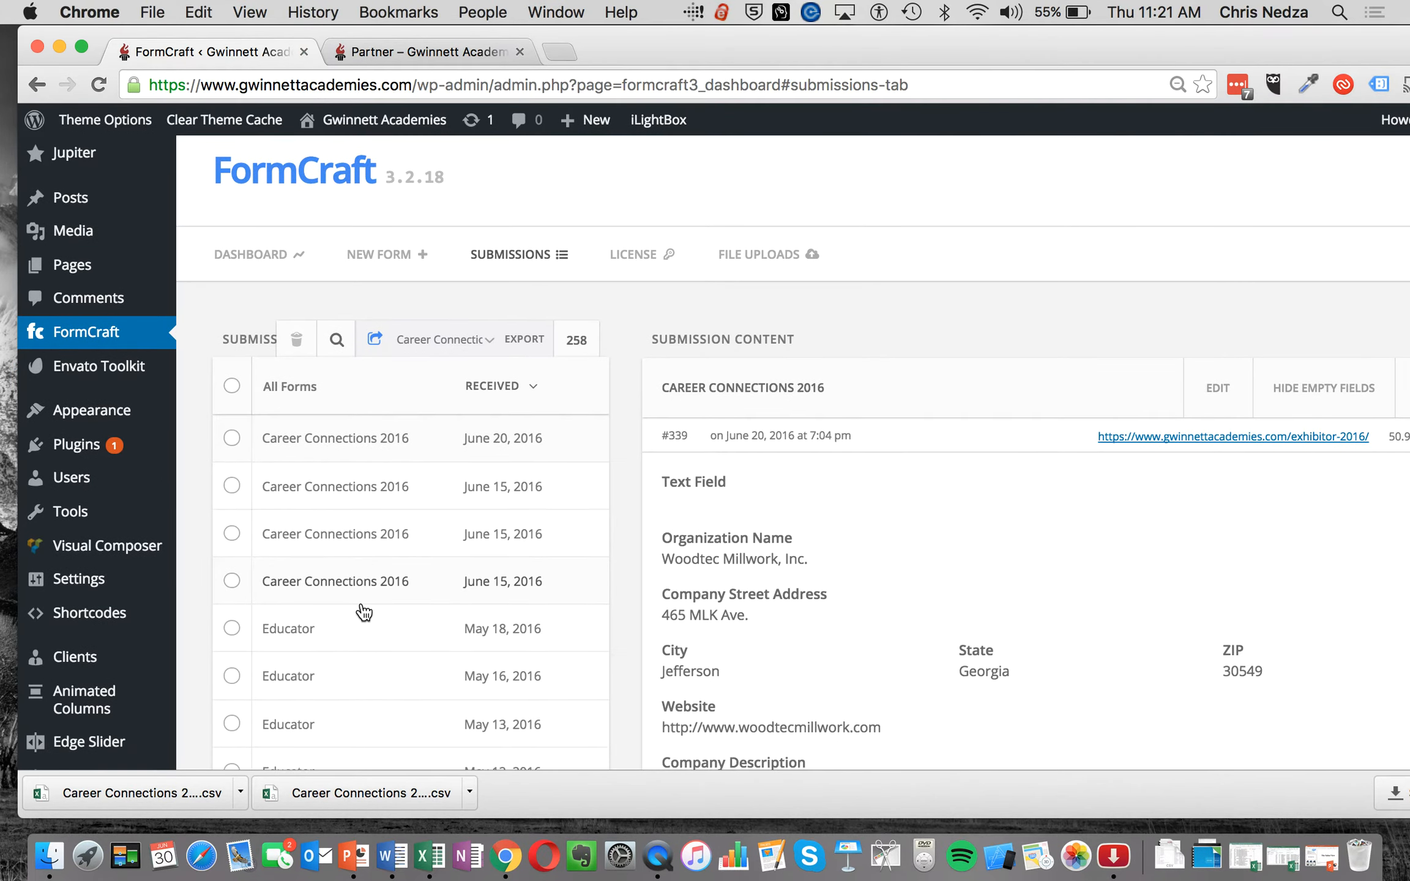
{"action": "left_click", "coordinate": [263, 268]}
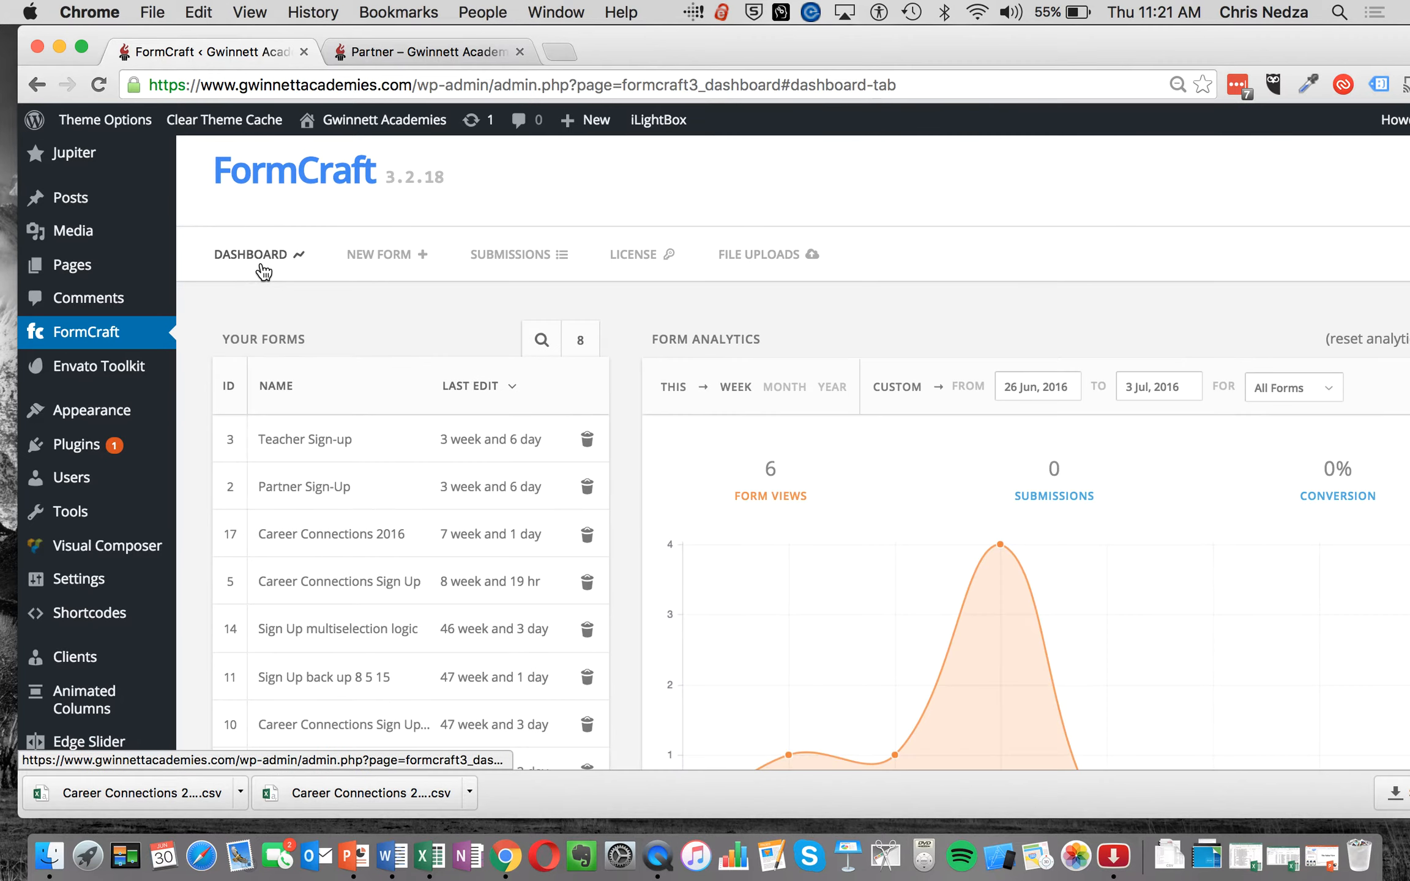
{"action": "left_click", "coordinate": [376, 546]}
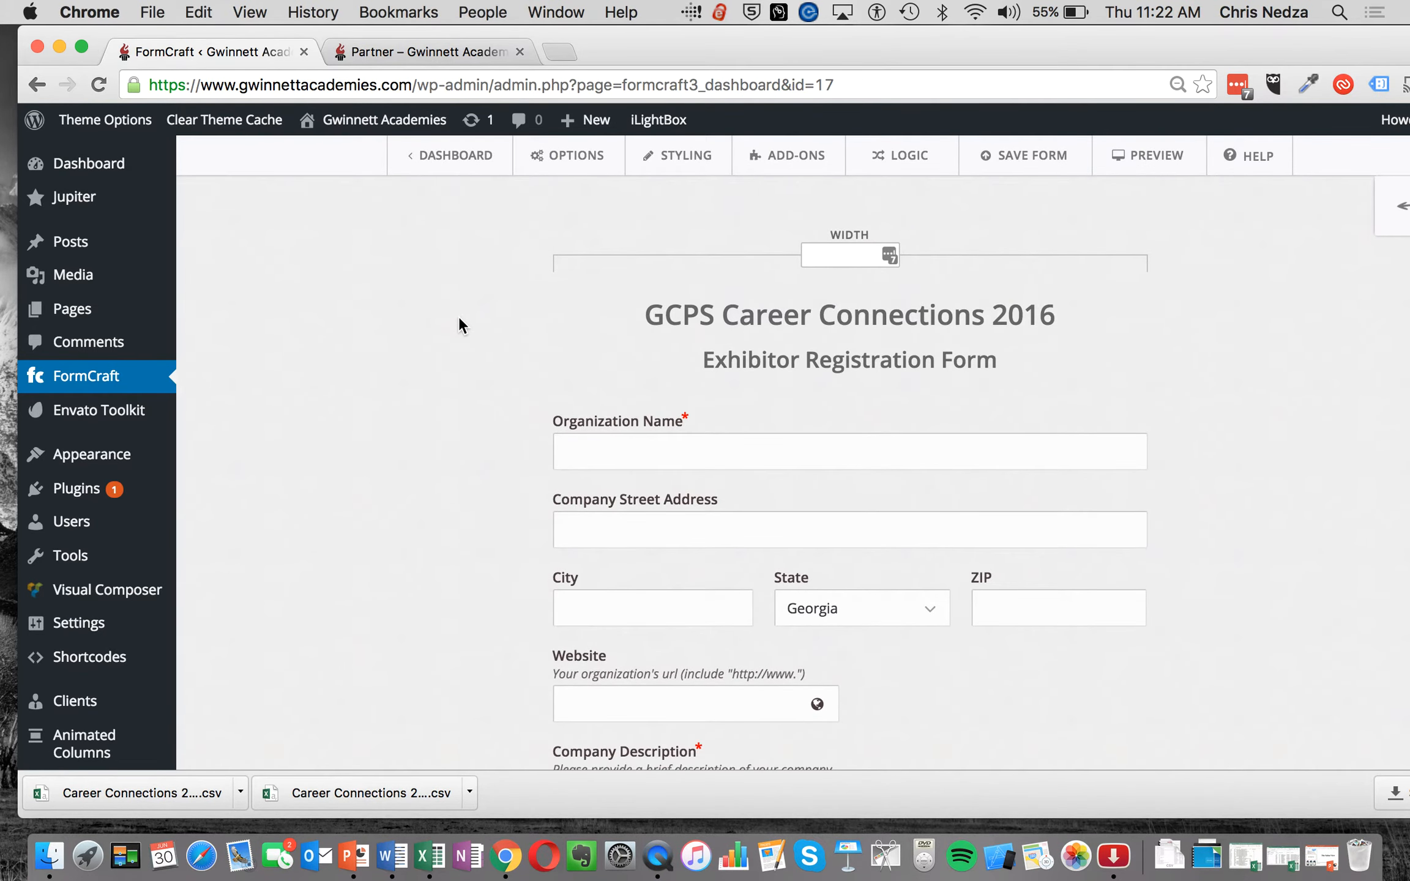
- Open the form's email options, view the email setup and show the email notification settings
{"action": "left_click", "coordinate": [544, 160]}
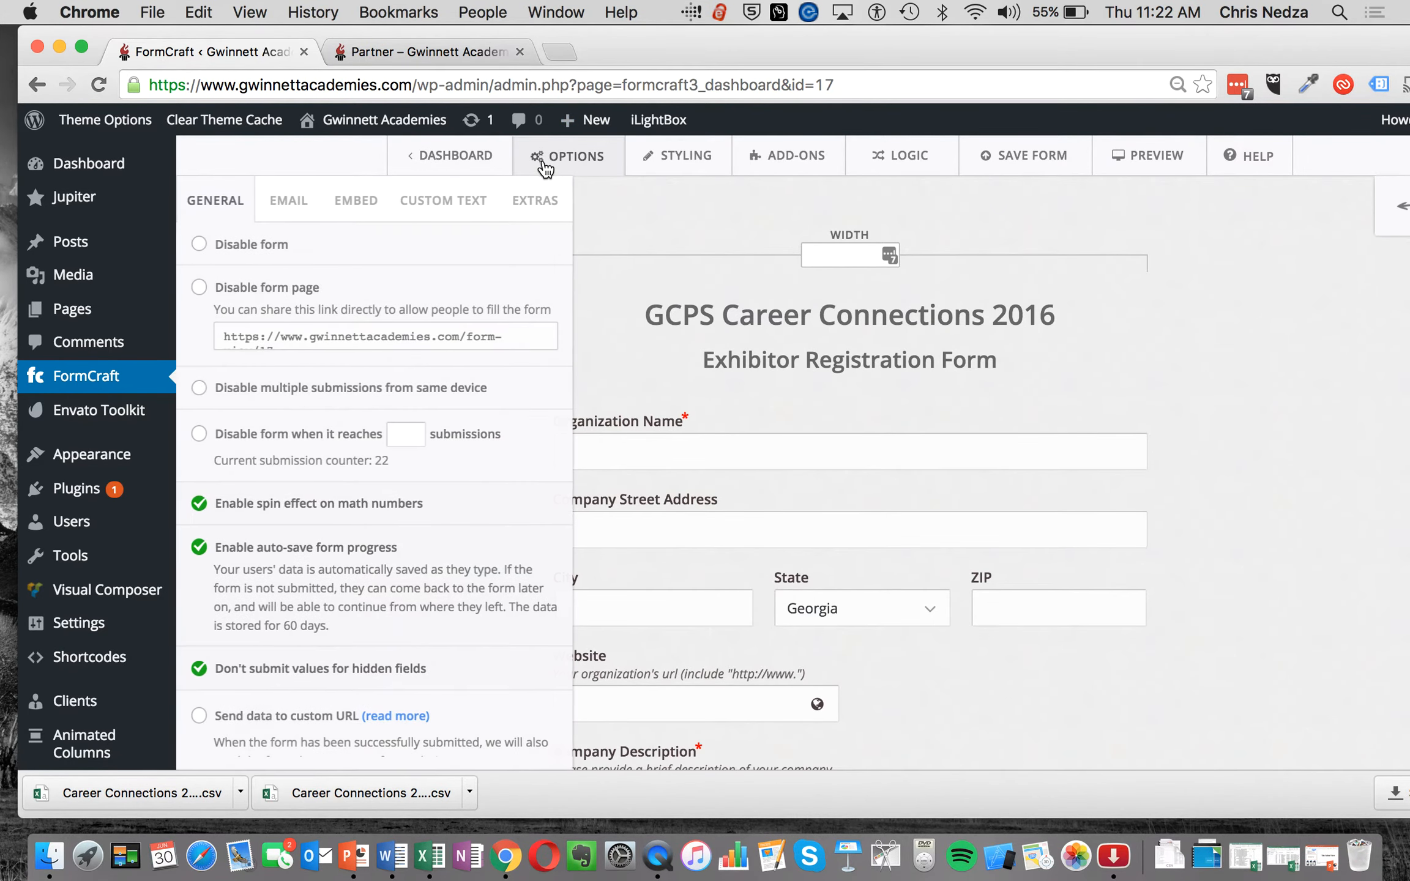
{"action": "left_click", "coordinate": [285, 209]}
{"action": "left_click", "coordinate": [261, 249]}
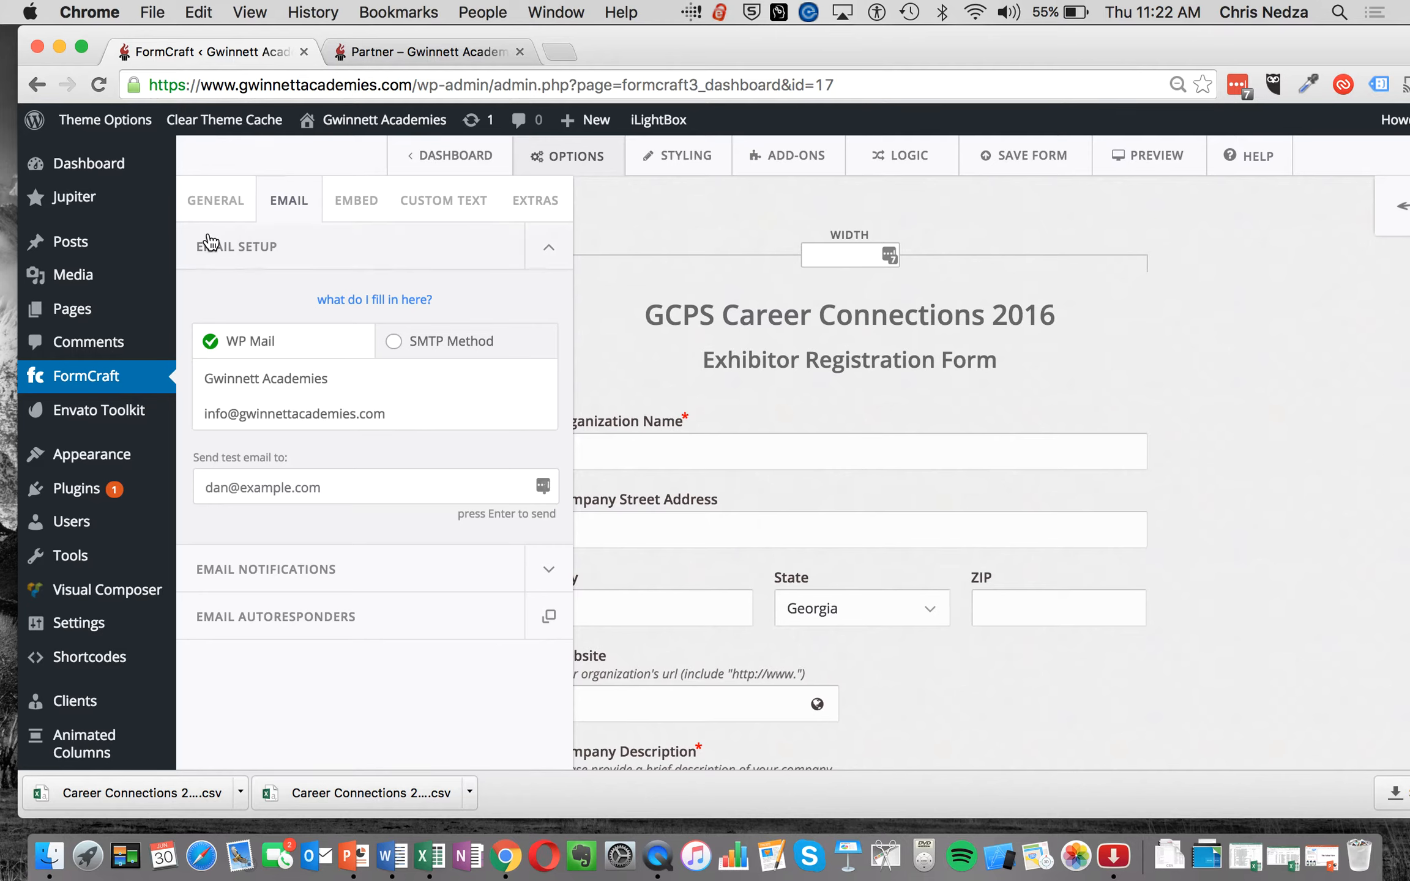
{"action": "left_click", "coordinate": [293, 569]}
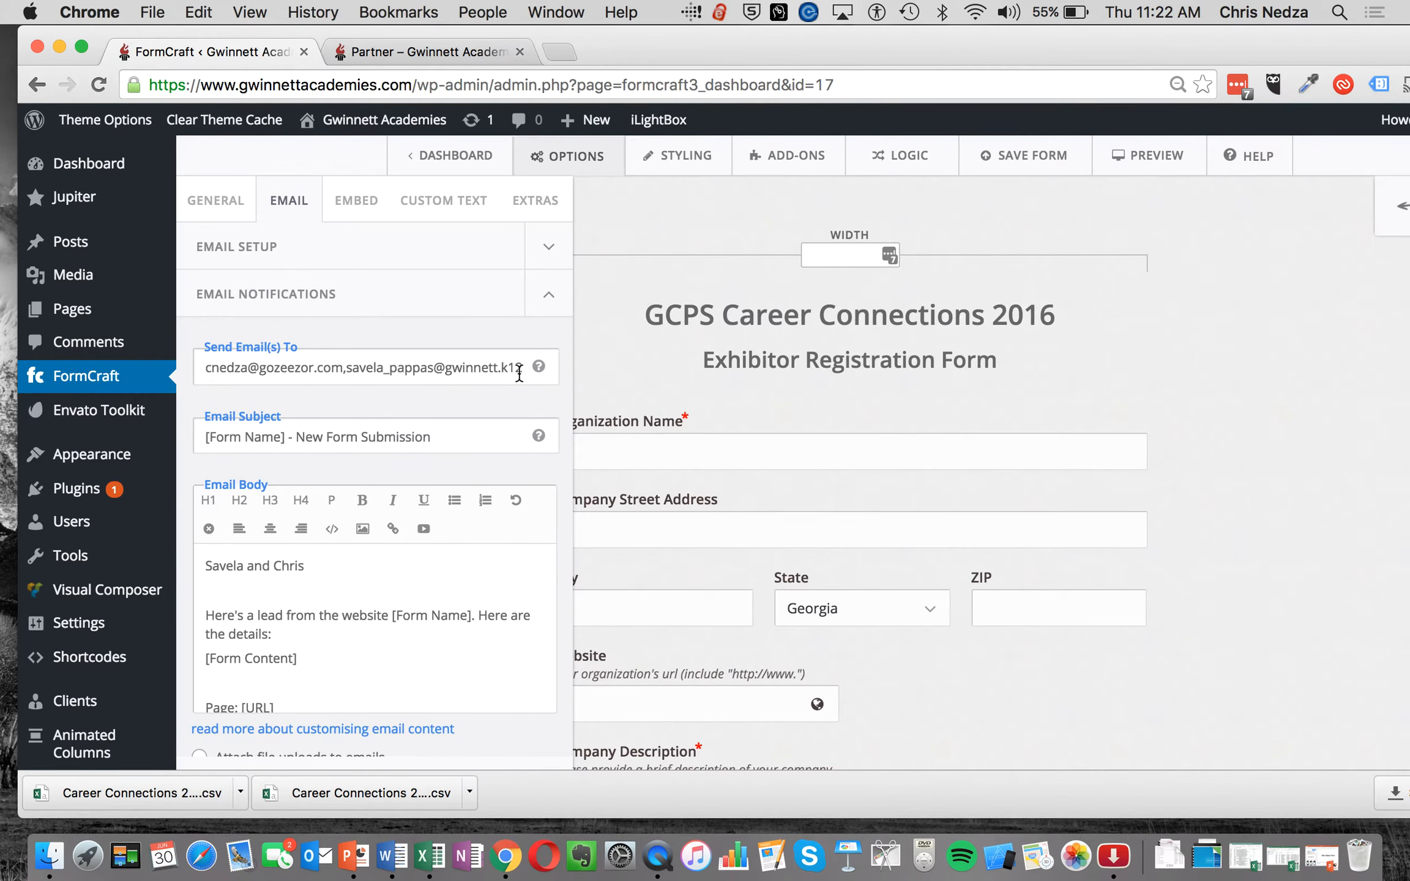
- Remove the first recipient's email address from the form's notification recipients
{"action": "left_click", "coordinate": [345, 368]}
{"action": "left_click_drag", "start_coordinate": [346, 368], "coordinate": [205, 358]}
{"action": "key", "text": "BackSpace"}
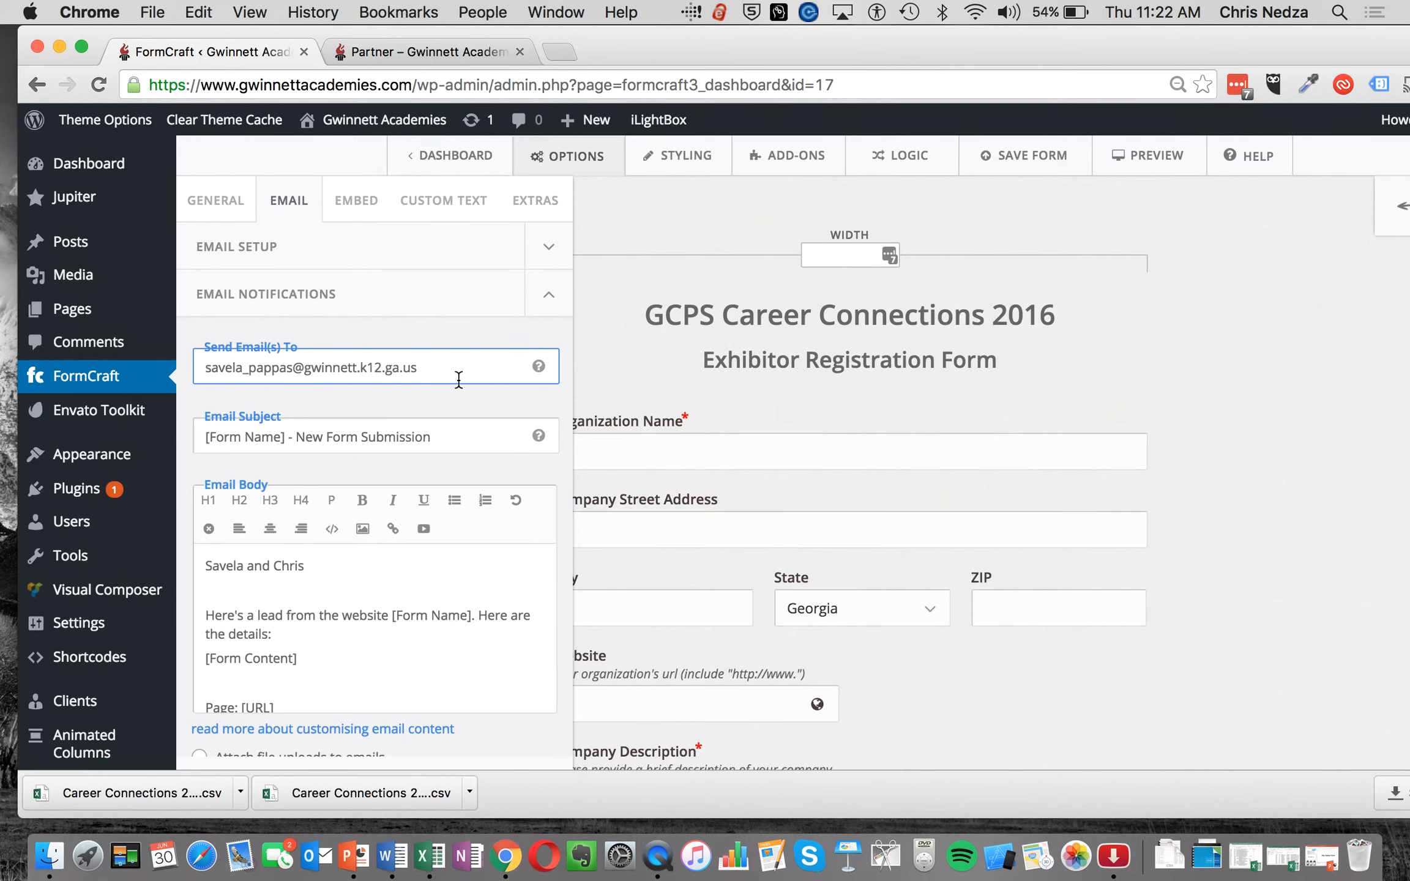
- Remove the second person's name from the notification email's greeting and review the rest of the email body
{"action": "scroll", "coordinate": [489, 422], "scroll_direction": "down", "scroll_amount": 5}
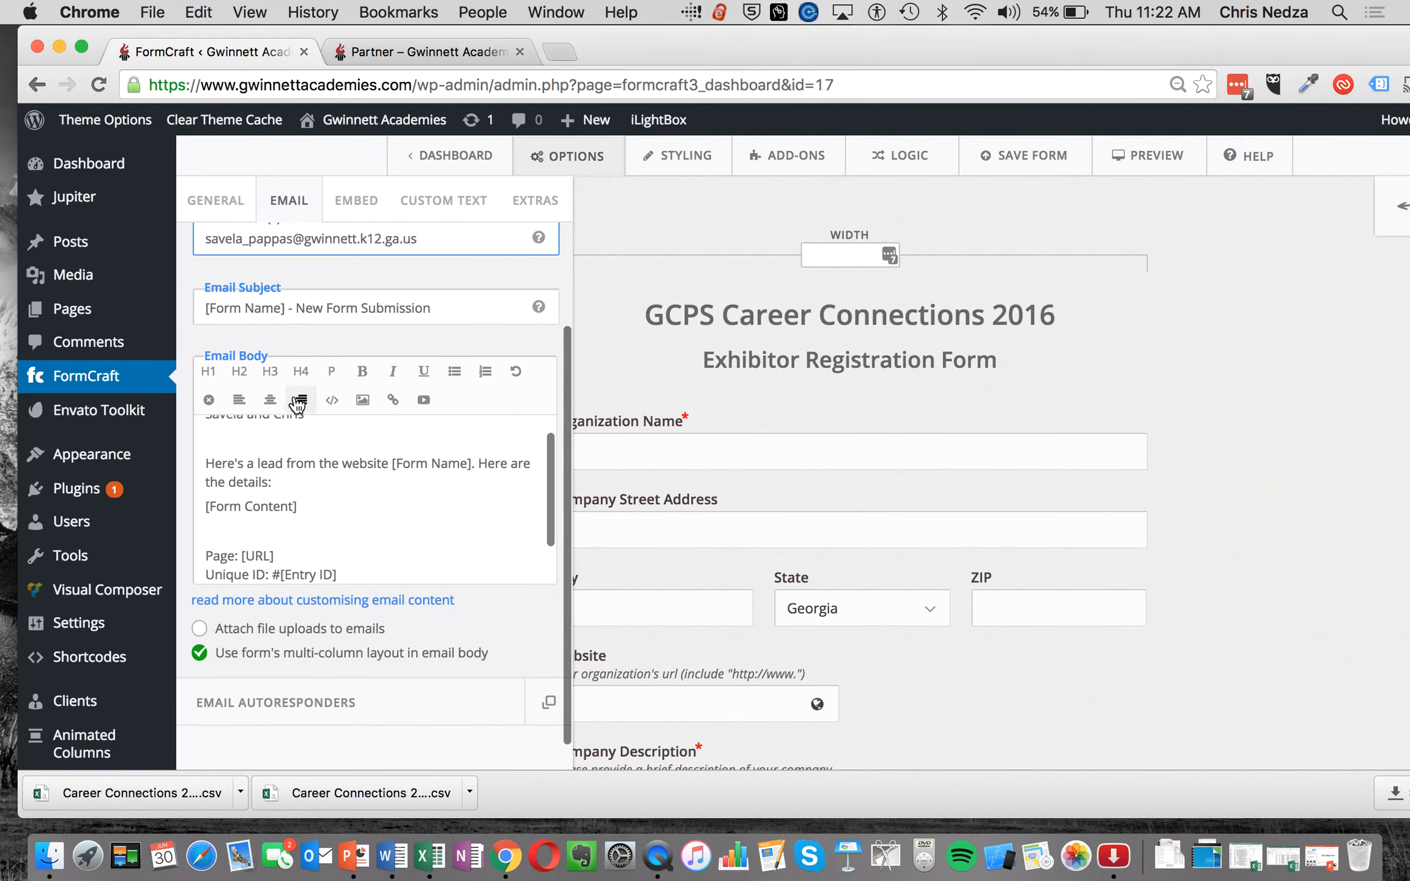
{"action": "scroll", "coordinate": [297, 477], "scroll_direction": "up", "scroll_amount": 1}
{"action": "left_click_drag", "start_coordinate": [305, 466], "coordinate": [245, 466]}
{"action": "key", "text": "BackSpace"}
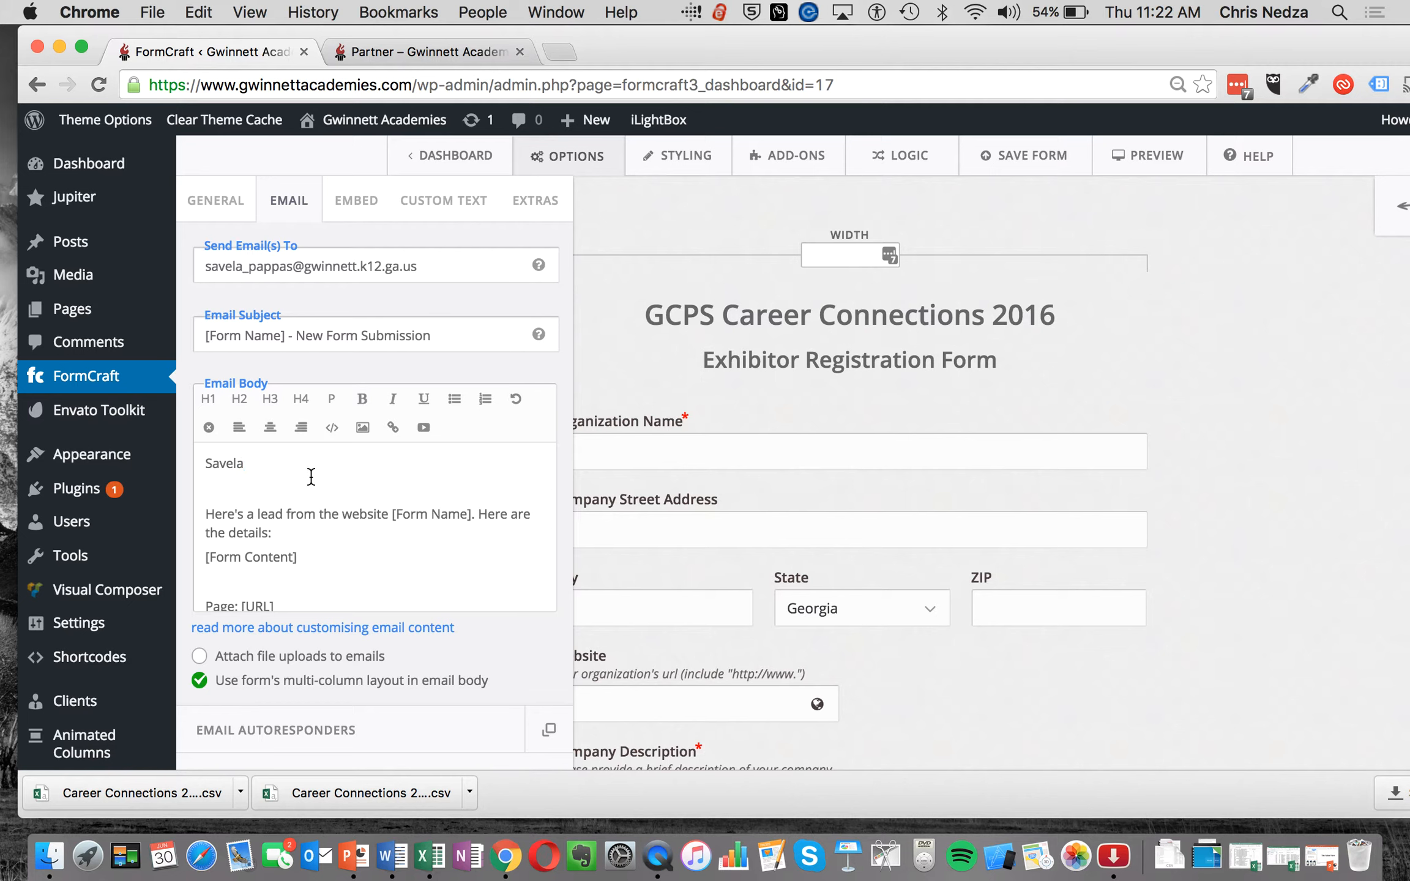
{"action": "scroll", "coordinate": [311, 477], "scroll_direction": "down", "scroll_amount": 1}
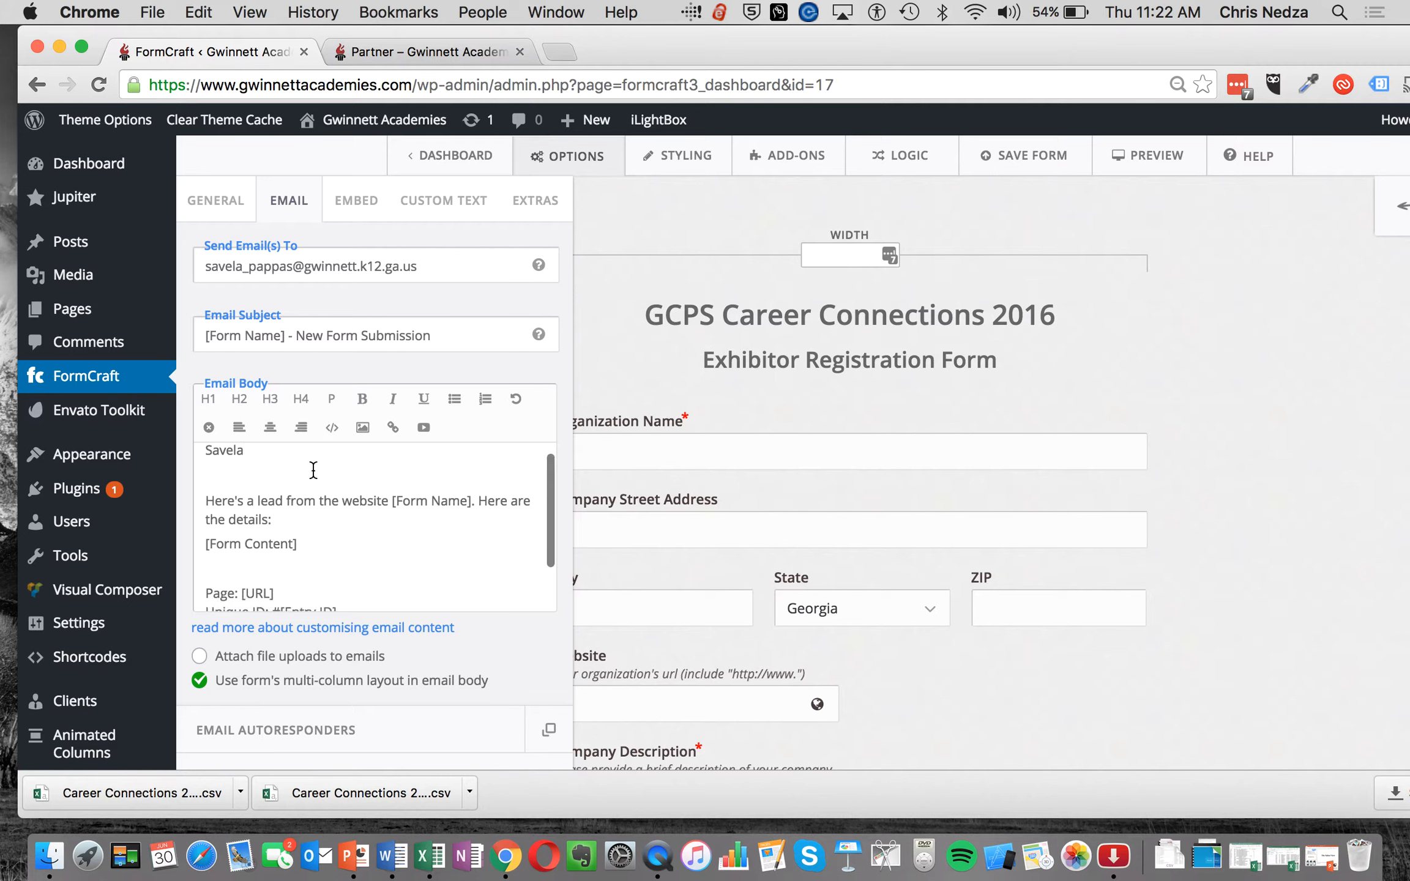
{"action": "scroll", "coordinate": [354, 520], "scroll_direction": "down", "scroll_amount": 2}
{"action": "scroll", "coordinate": [373, 499], "scroll_direction": "up", "scroll_amount": 2}
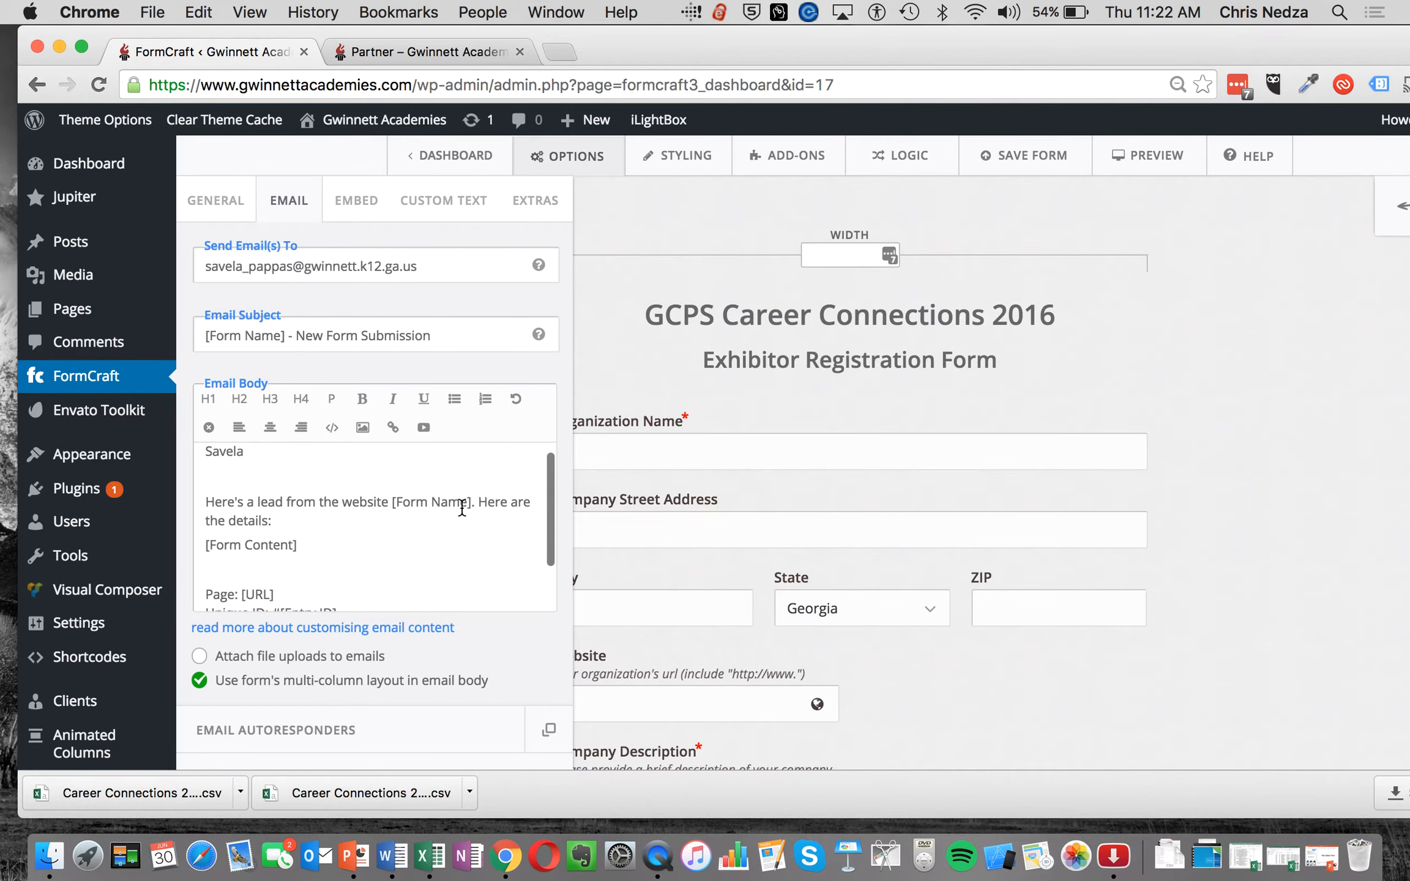
{"action": "scroll", "coordinate": [453, 508], "scroll_direction": "down", "scroll_amount": 5}
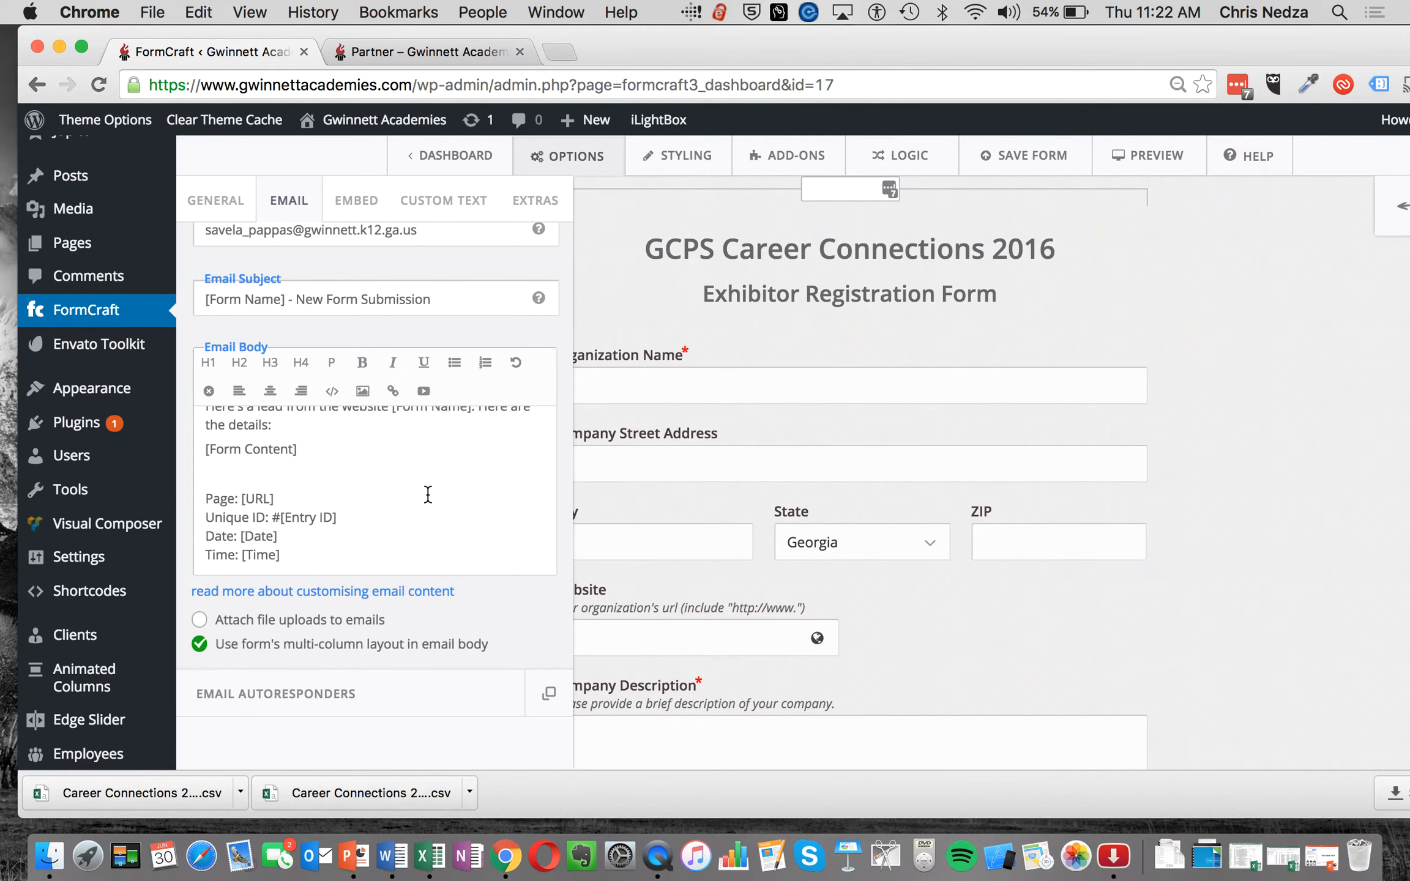
{"action": "scroll", "coordinate": [428, 494], "scroll_direction": "up", "scroll_amount": 3}
{"action": "scroll", "coordinate": [427, 494], "scroll_direction": "down", "scroll_amount": 5}
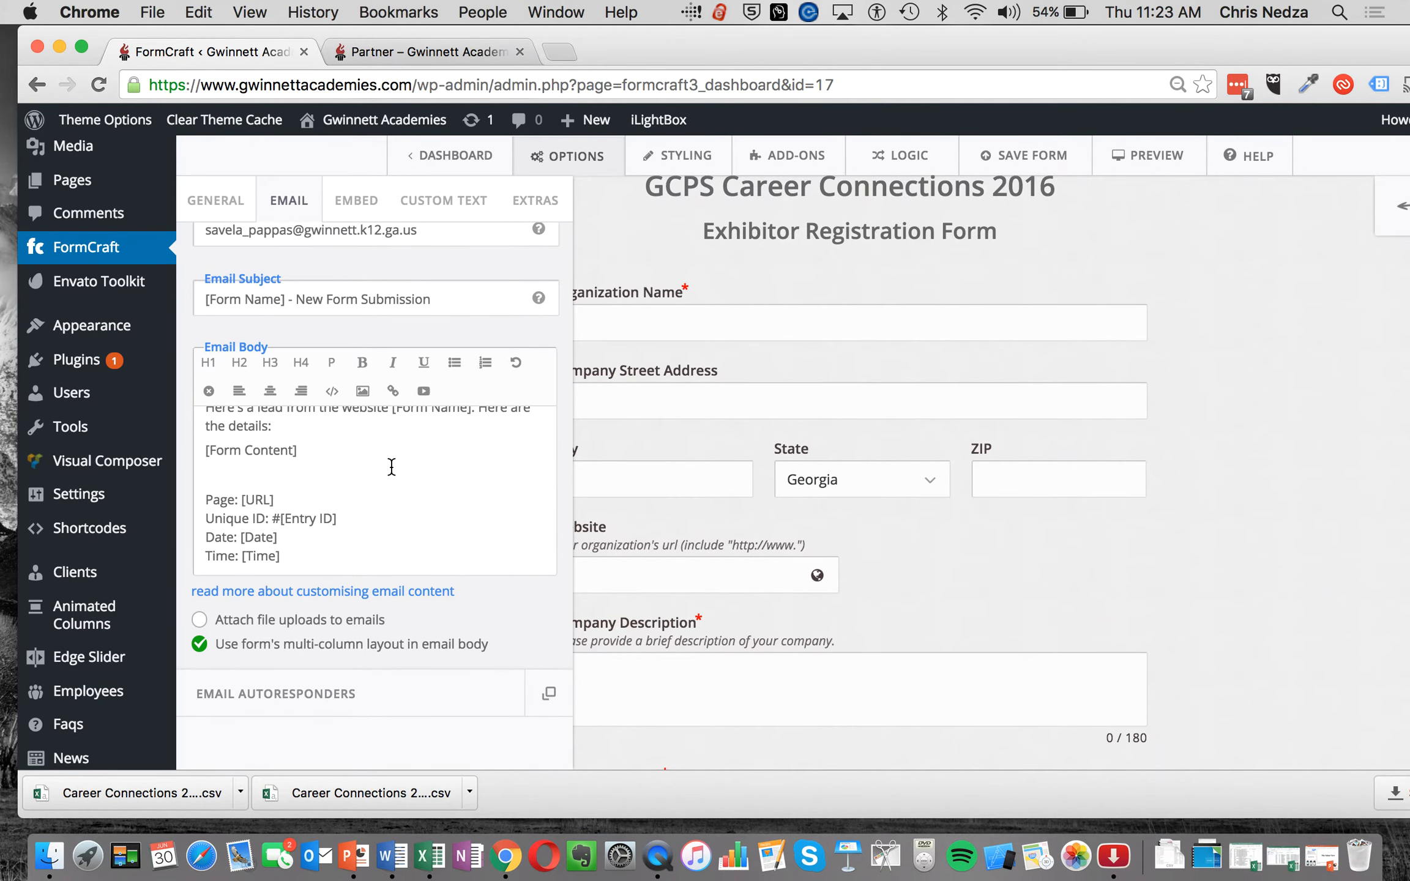
- Open the form's email autoresponder, review its sender details, subject and content, and close it
{"action": "left_click", "coordinate": [347, 685]}
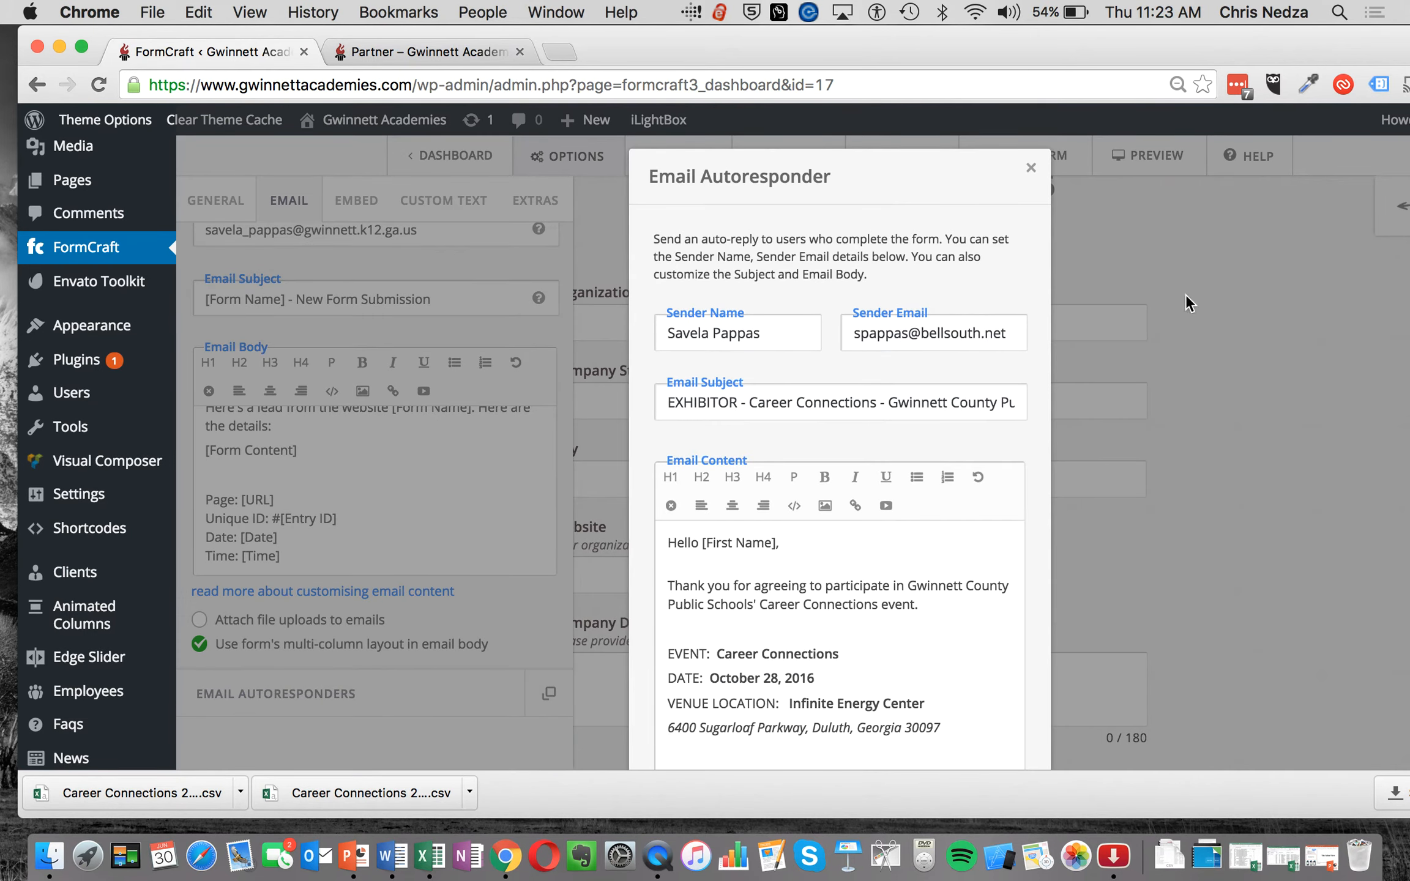
{"action": "scroll", "coordinate": [1187, 291], "scroll_direction": "down", "scroll_amount": 3}
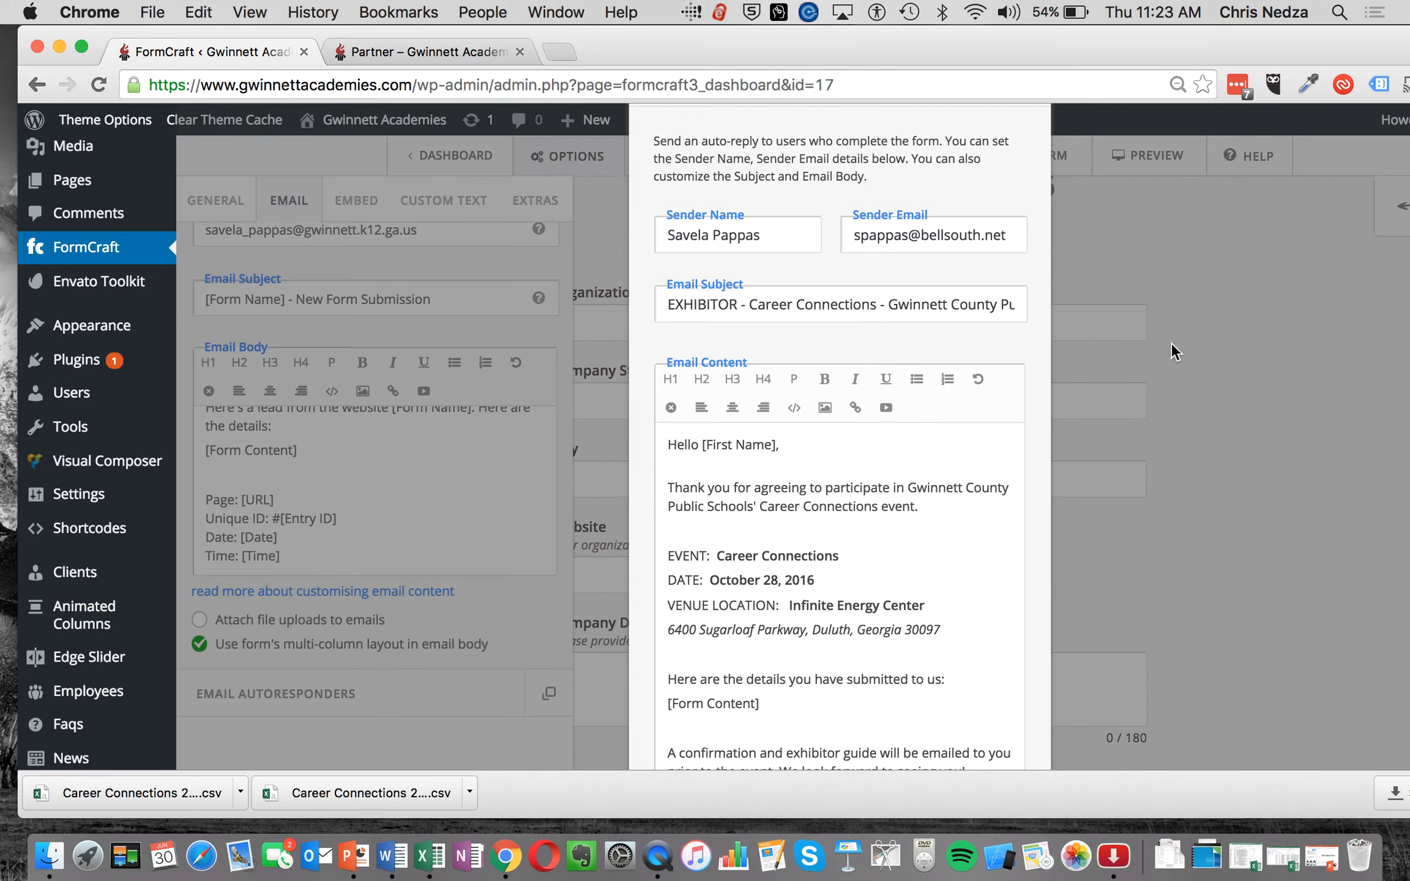
{"action": "scroll", "coordinate": [999, 340], "scroll_direction": "down", "scroll_amount": 5}
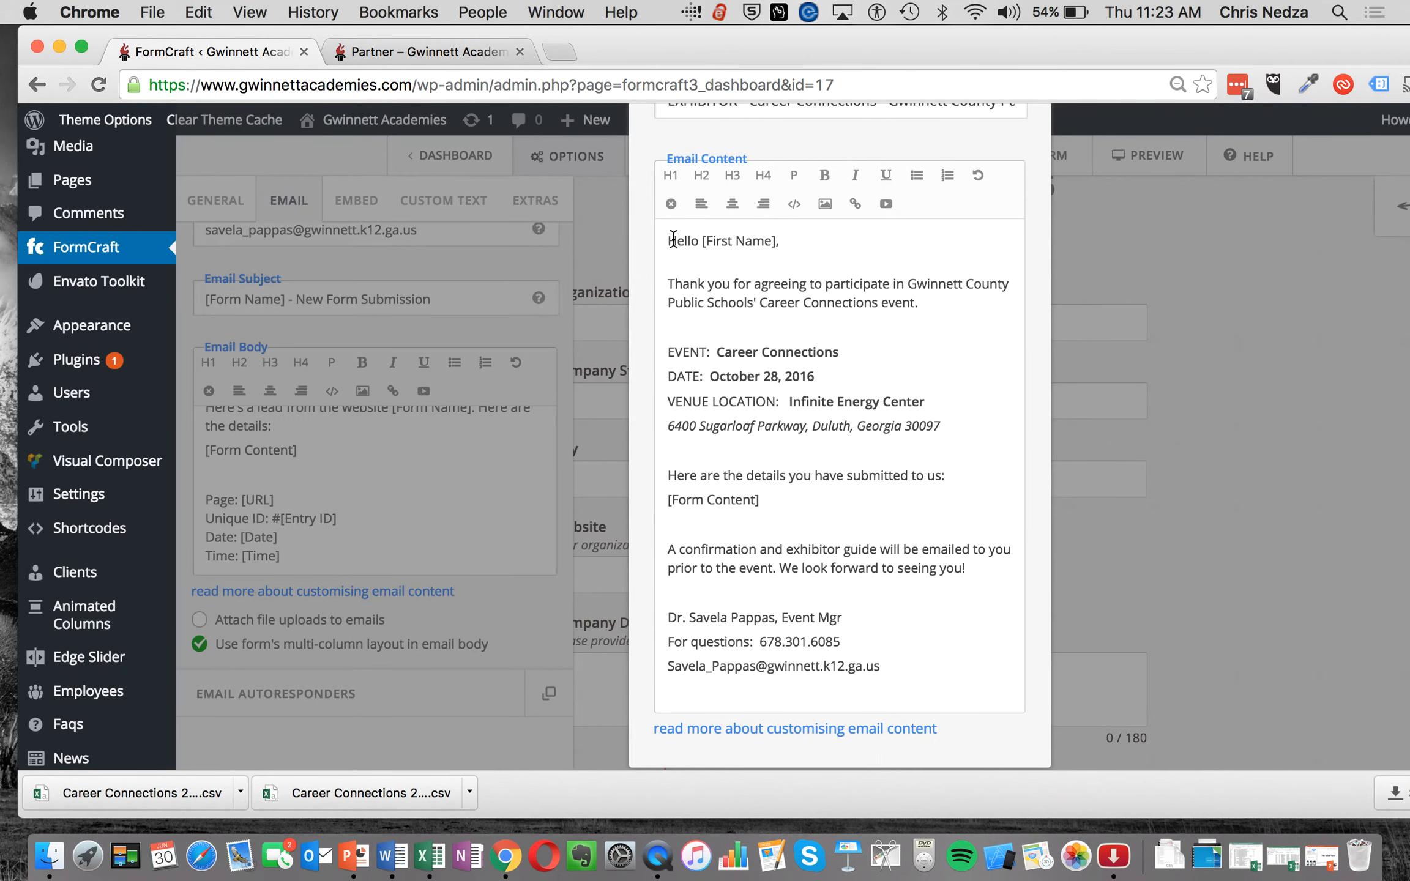
{"action": "scroll", "coordinate": [854, 521], "scroll_direction": "down", "scroll_amount": 1}
{"action": "scroll", "coordinate": [854, 521], "scroll_direction": "up", "scroll_amount": 5}
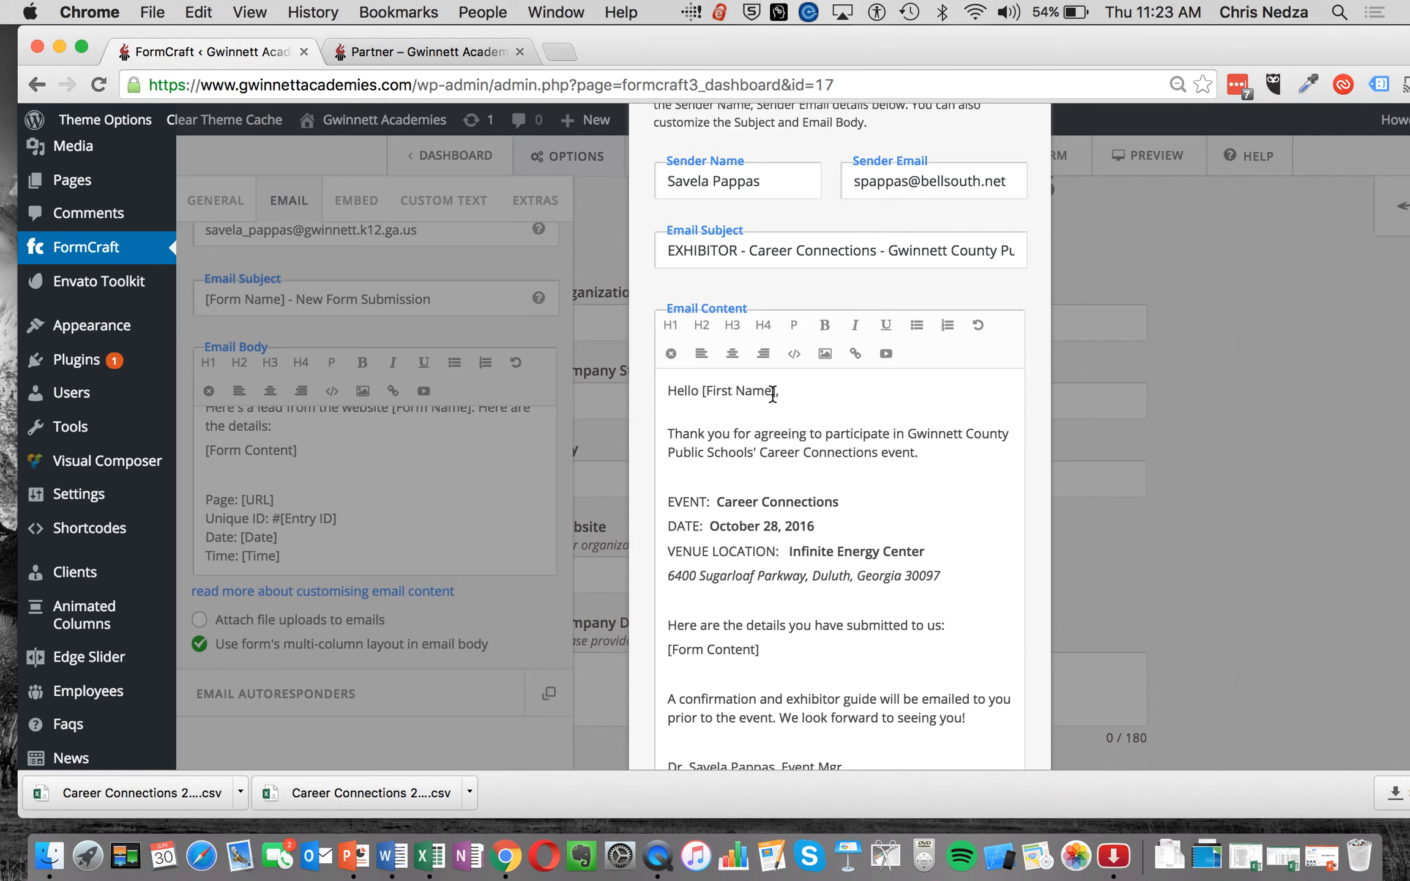
{"action": "scroll", "coordinate": [899, 413], "scroll_direction": "down", "scroll_amount": 2}
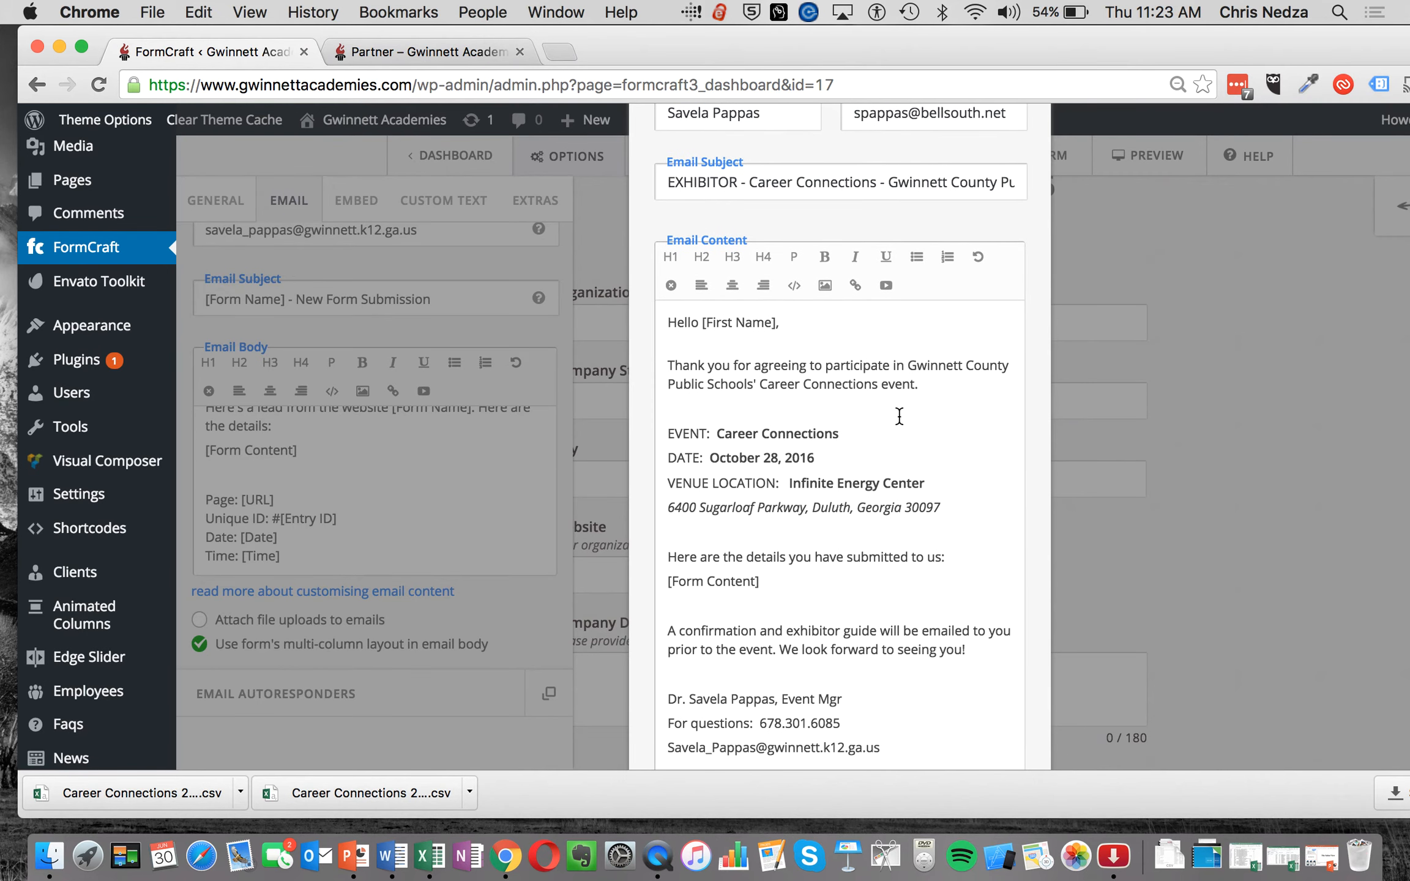
{"action": "scroll", "coordinate": [773, 490], "scroll_direction": "down", "scroll_amount": 3}
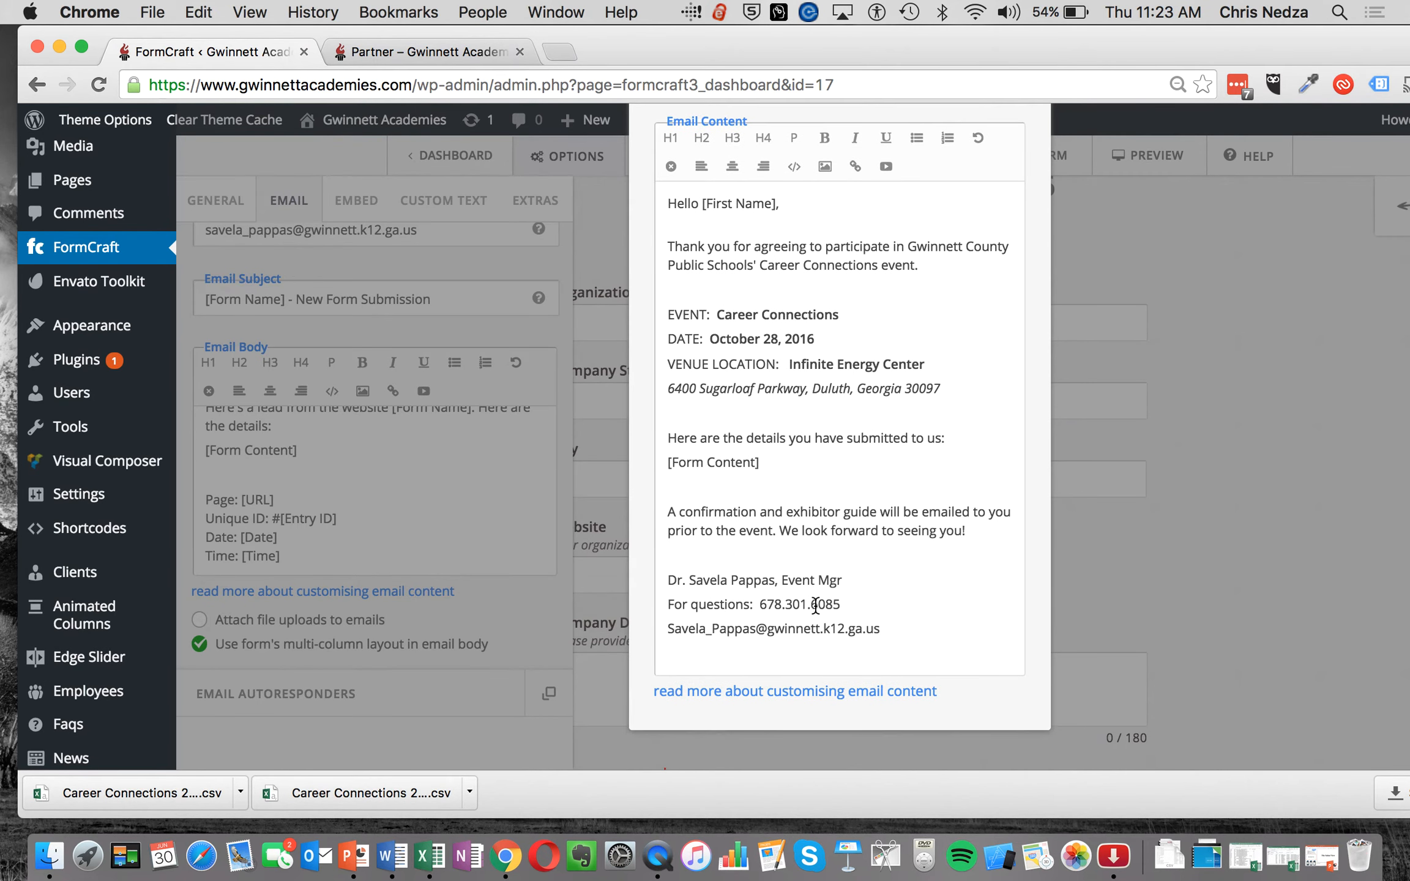
{"action": "scroll", "coordinate": [871, 620], "scroll_direction": "up", "scroll_amount": 9}
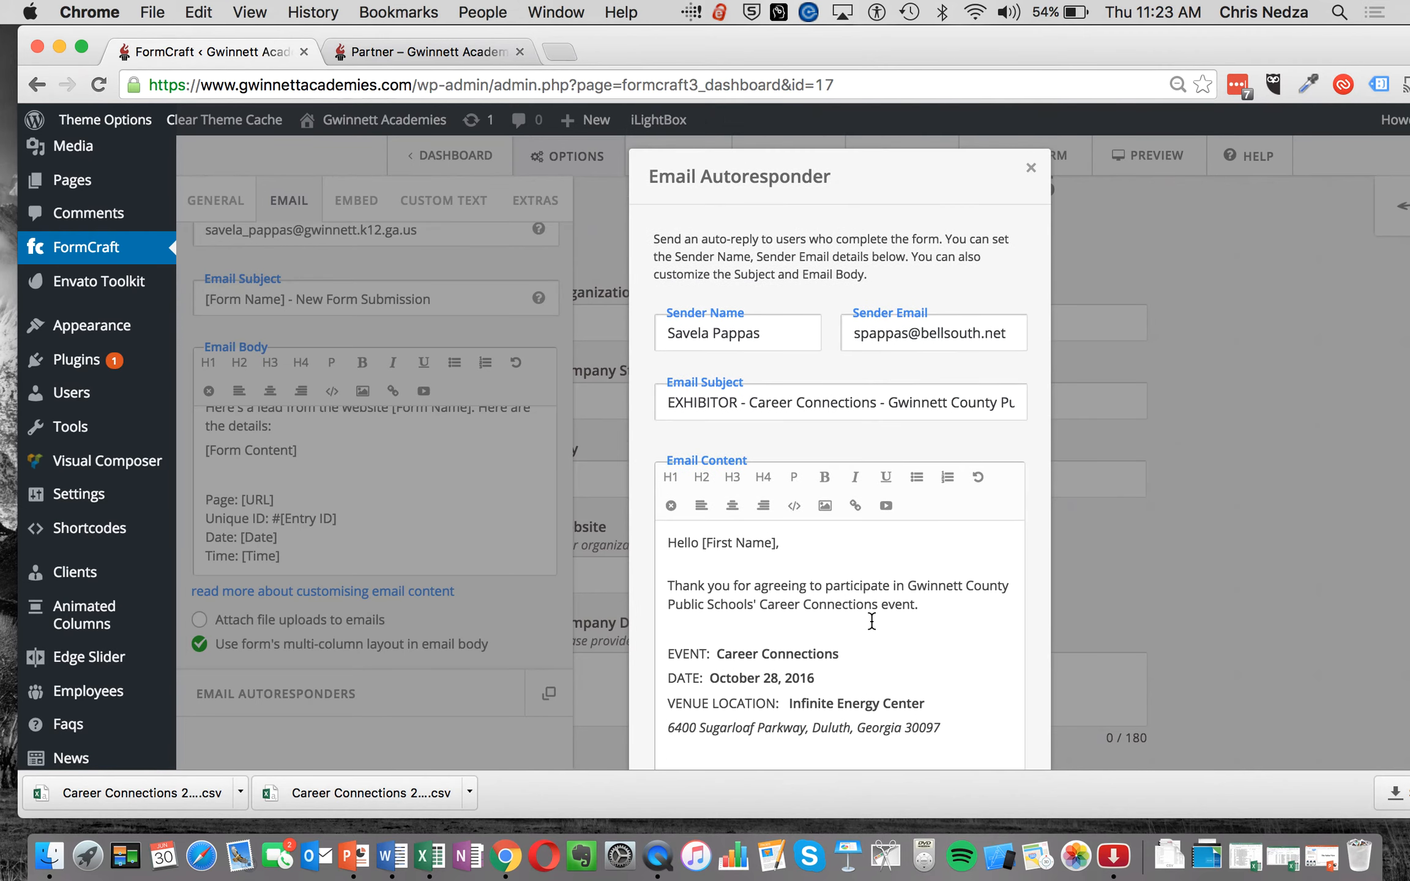
{"action": "left_click", "coordinate": [1033, 171]}
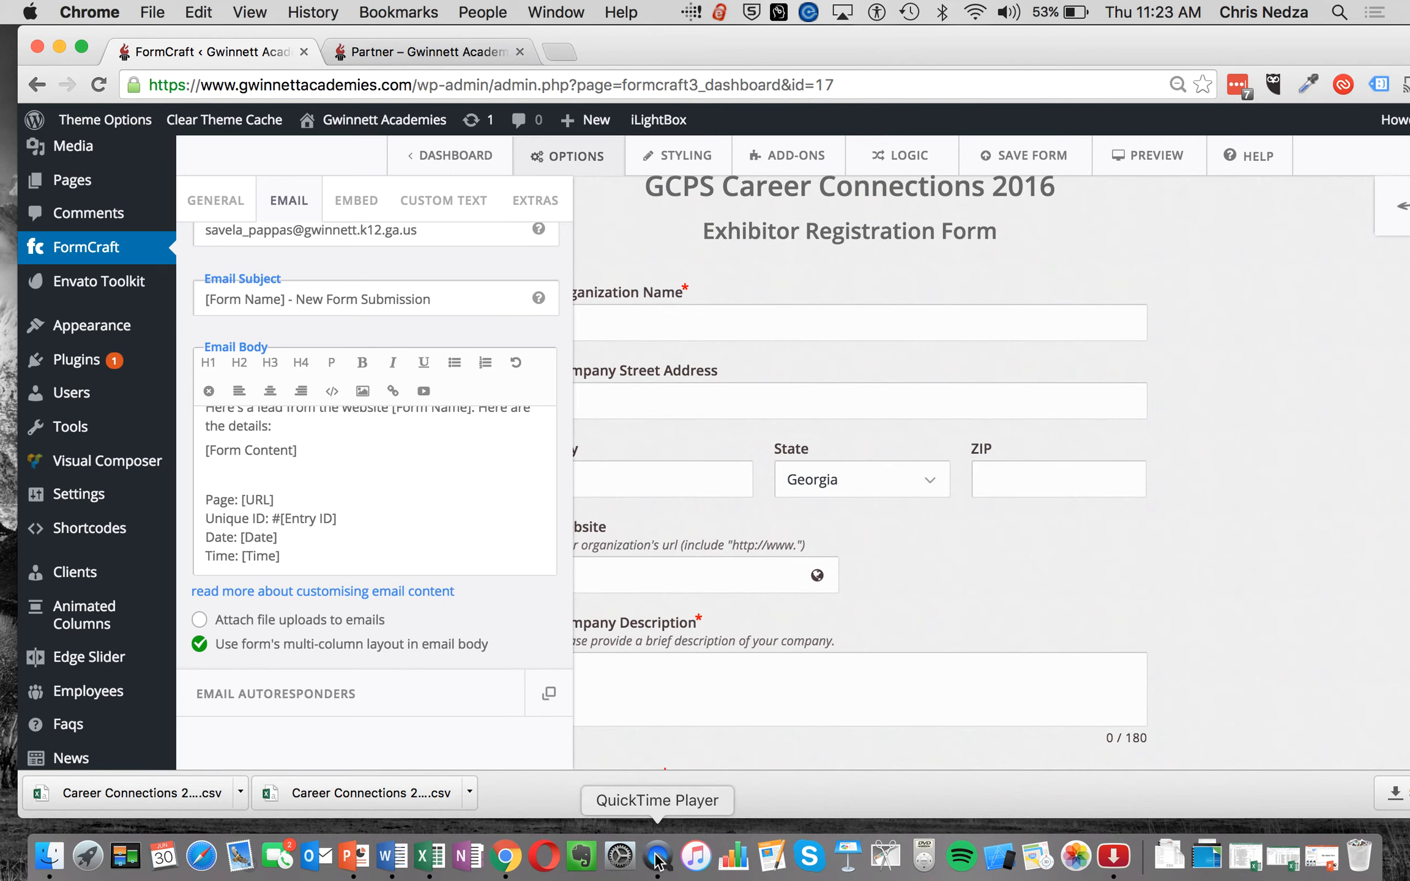
- Leave the form builder and return to the FormCraft dashboard
{"action": "left_click", "coordinate": [73, 254]}
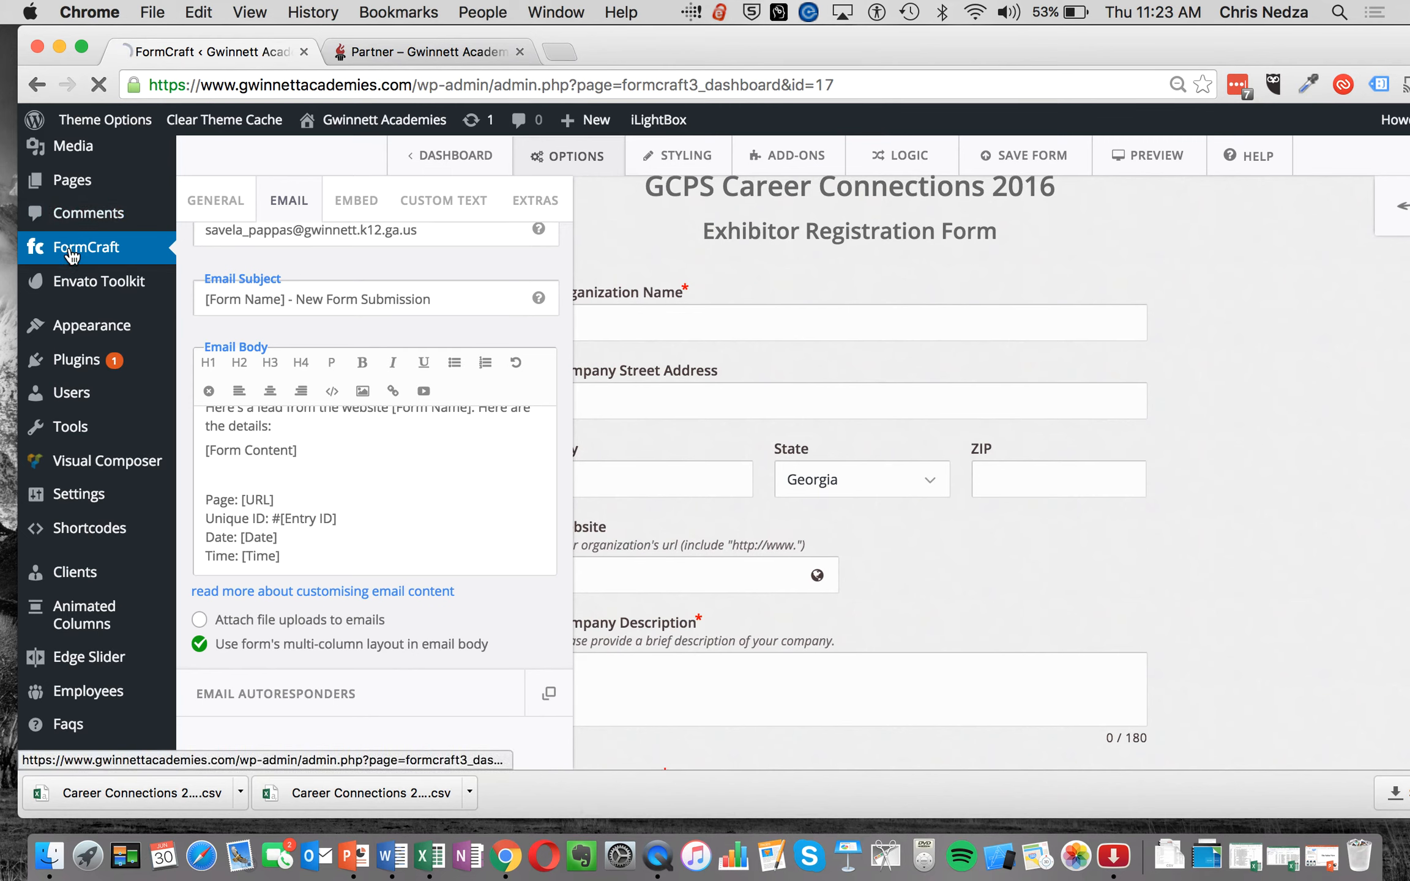
{"action": "scroll", "coordinate": [72, 471], "scroll_direction": "down", "scroll_amount": 4}
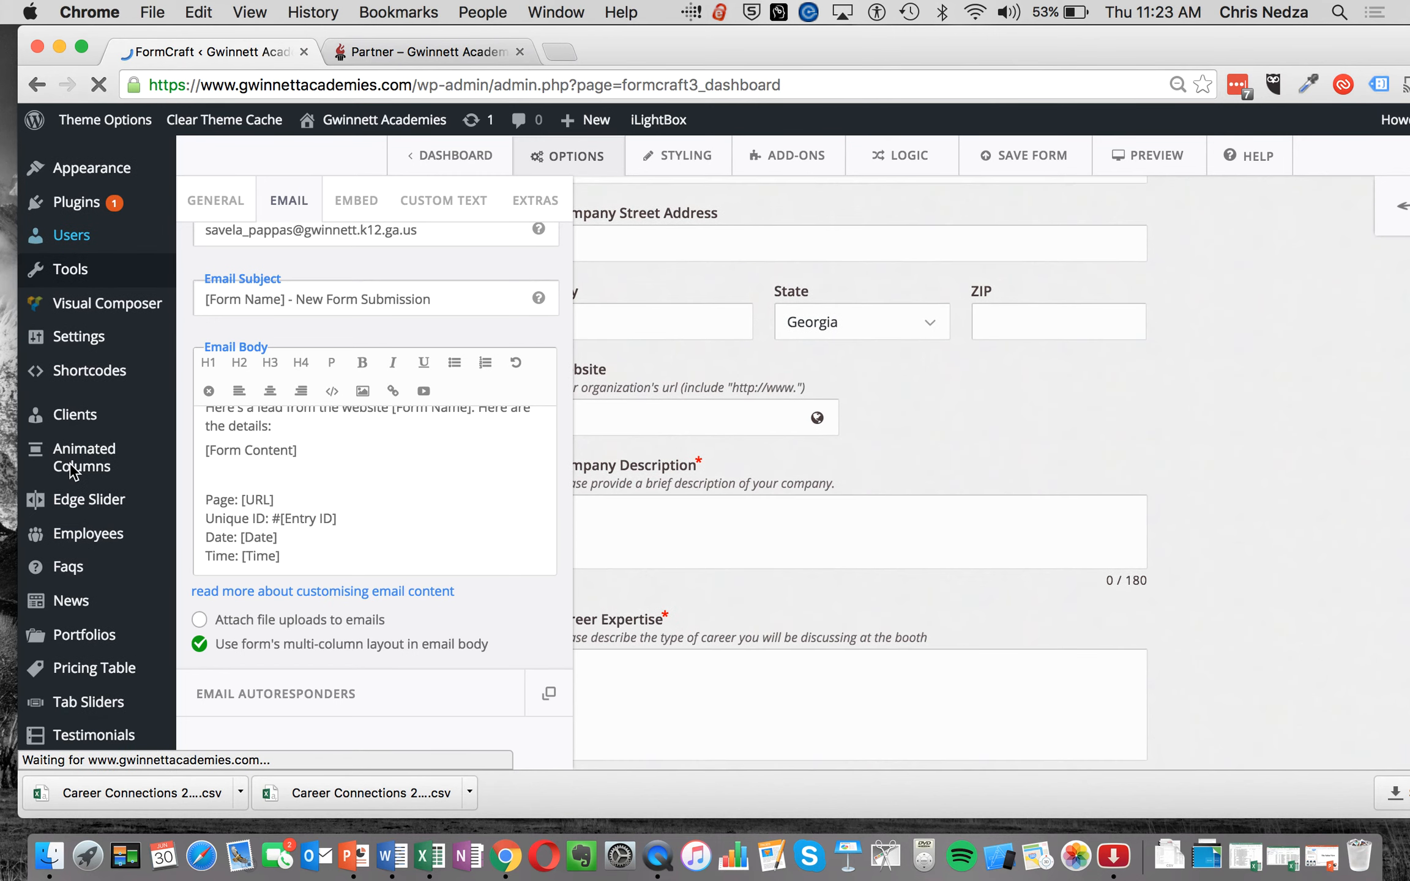
{"action": "scroll", "coordinate": [91, 593], "scroll_direction": "down", "scroll_amount": 2}
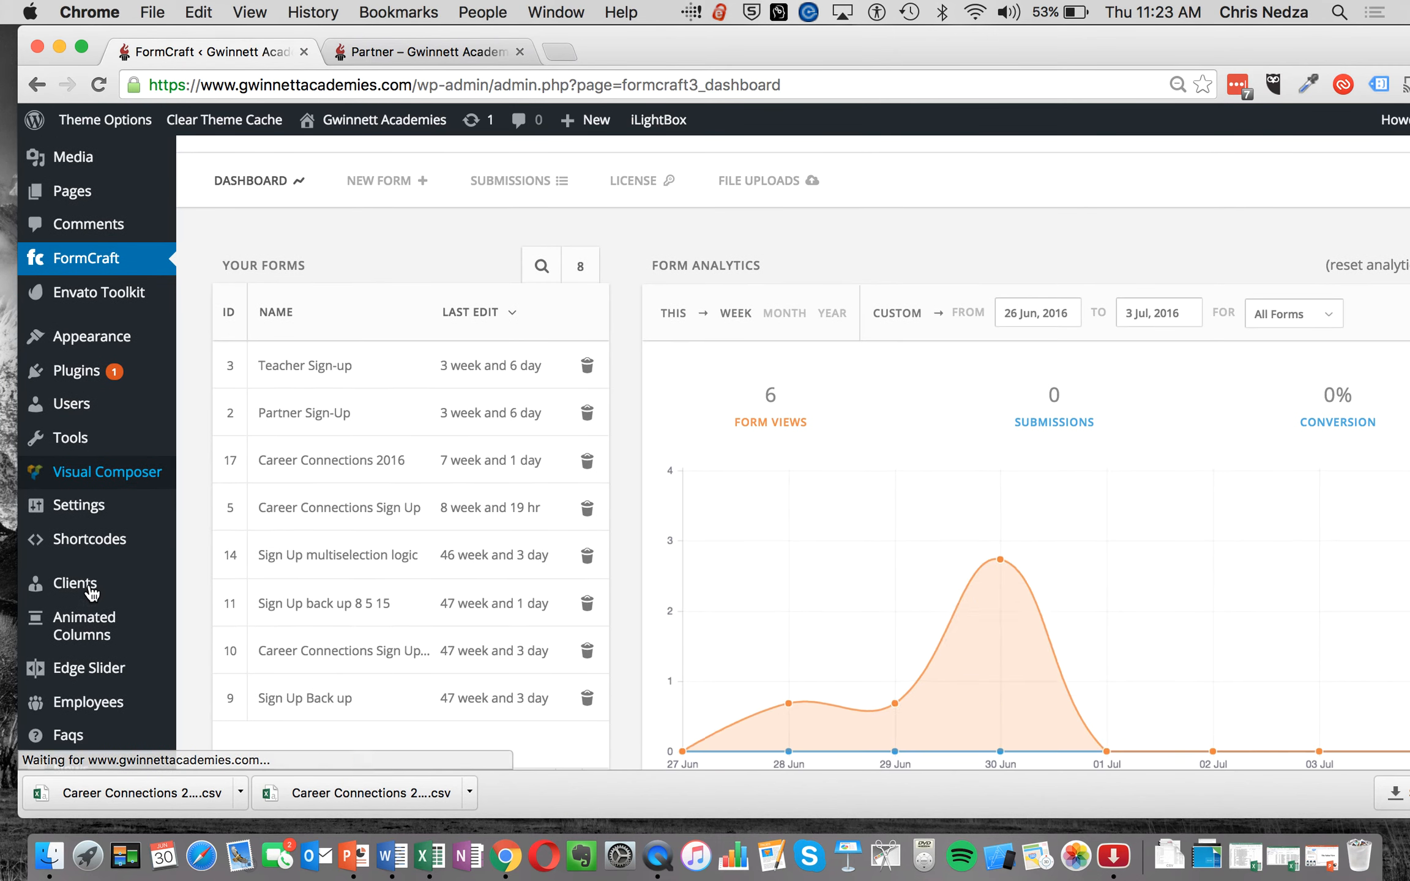
{"action": "scroll", "coordinate": [91, 593], "scroll_direction": "up", "scroll_amount": 2}
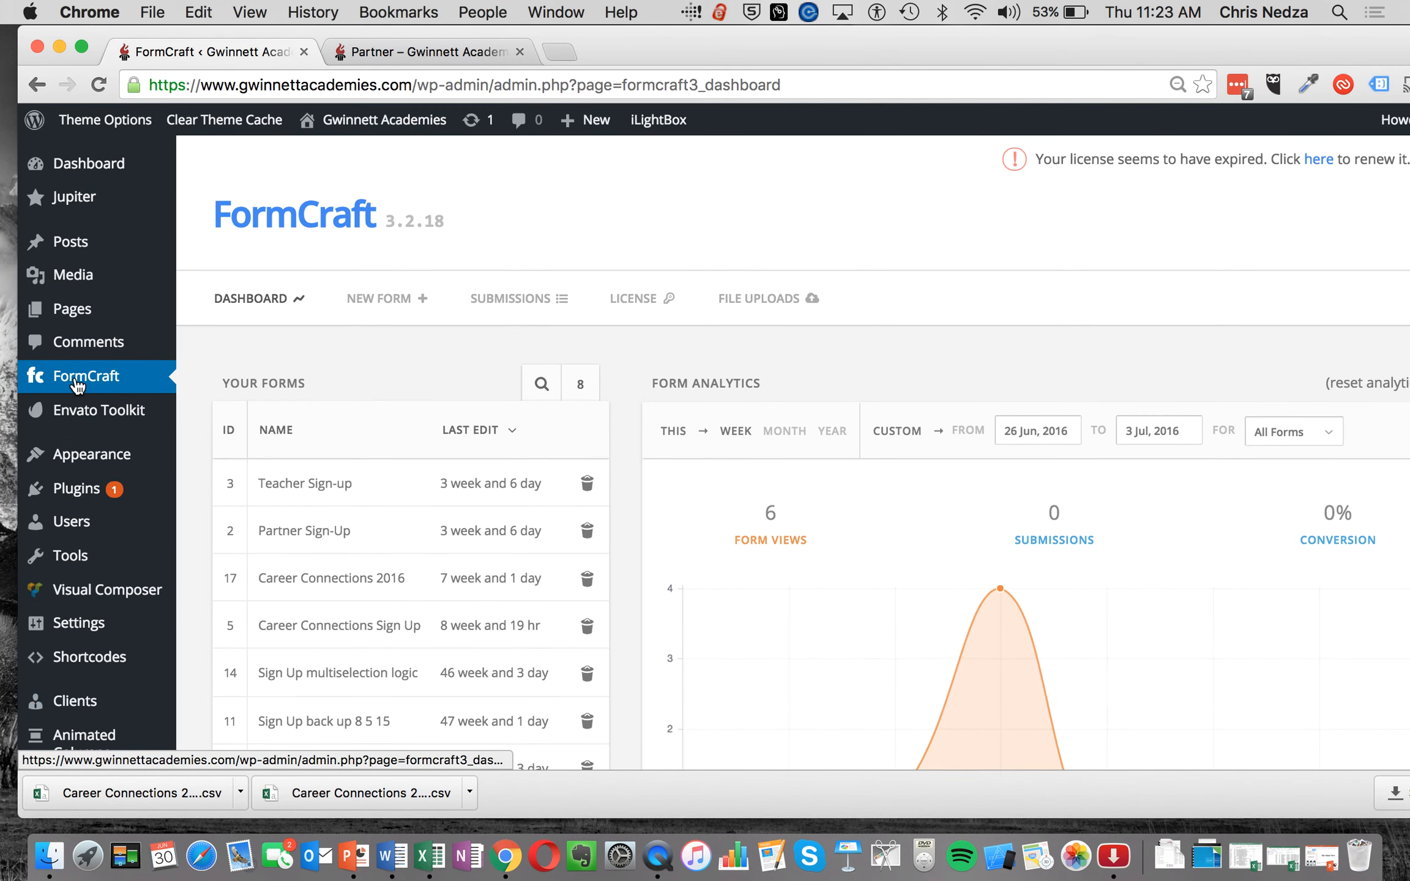
- Open the site's list of installed plugins and find the FormCraft entry
{"action": "scroll", "coordinate": [81, 385], "scroll_direction": "down", "scroll_amount": 1}
{"action": "mouse_move", "coordinate": [77, 465]}
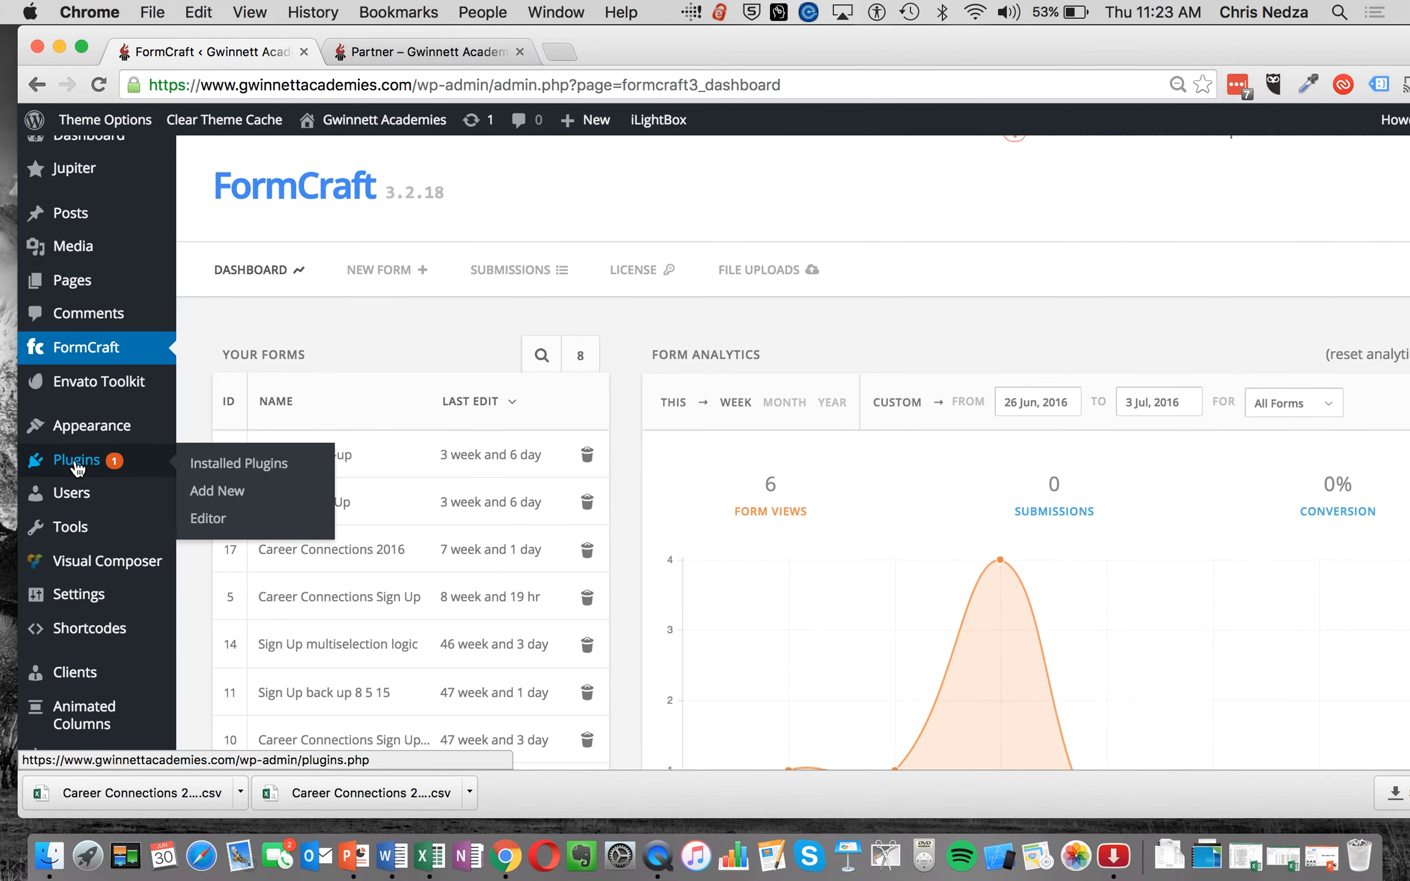
{"action": "left_click", "coordinate": [204, 464]}
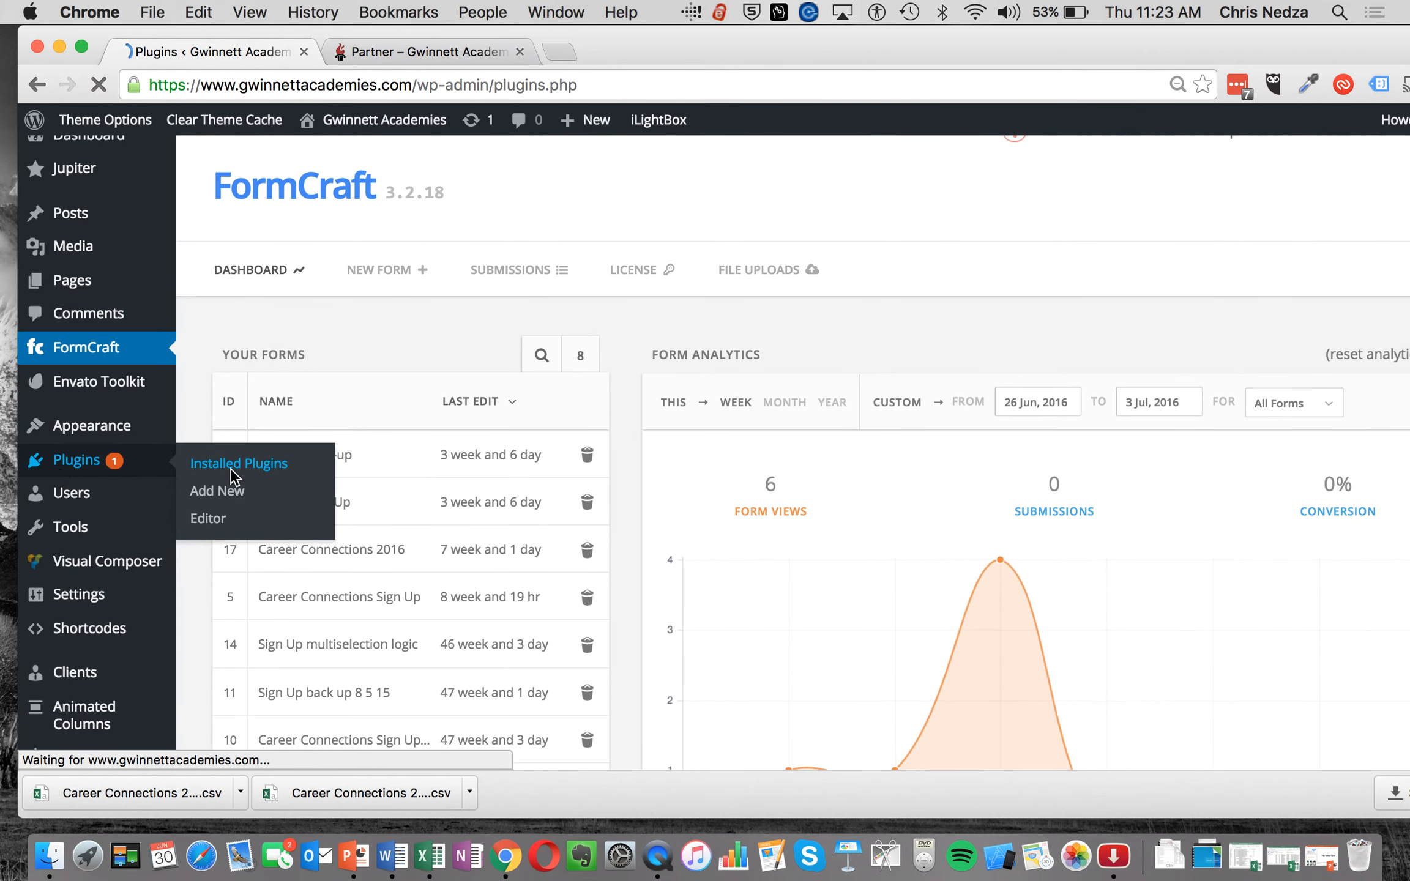
{"action": "scroll", "coordinate": [779, 409], "scroll_direction": "down", "scroll_amount": 8}
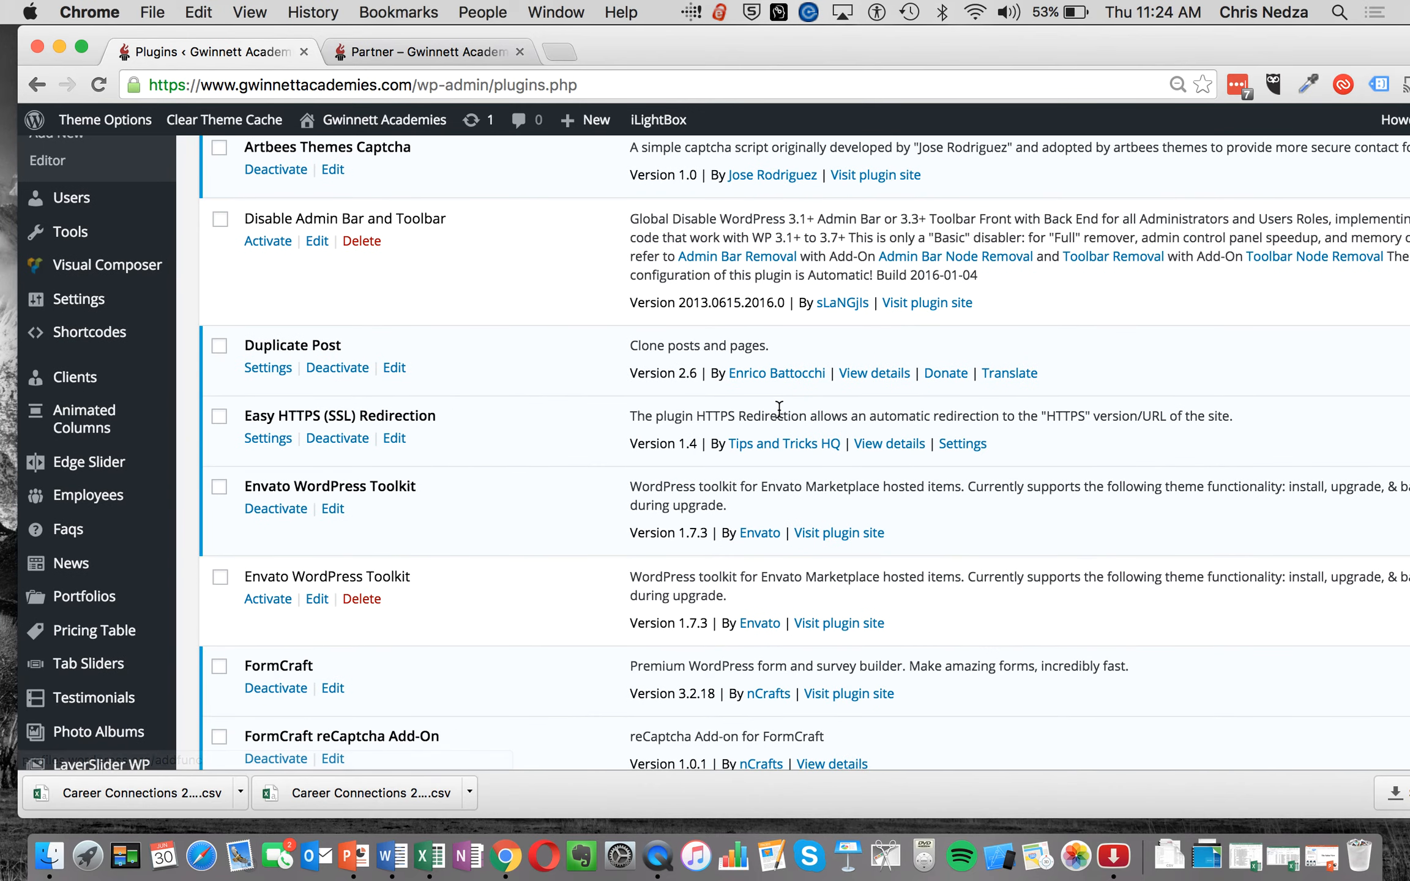
{"action": "scroll", "coordinate": [779, 409], "scroll_direction": "down", "scroll_amount": 1}
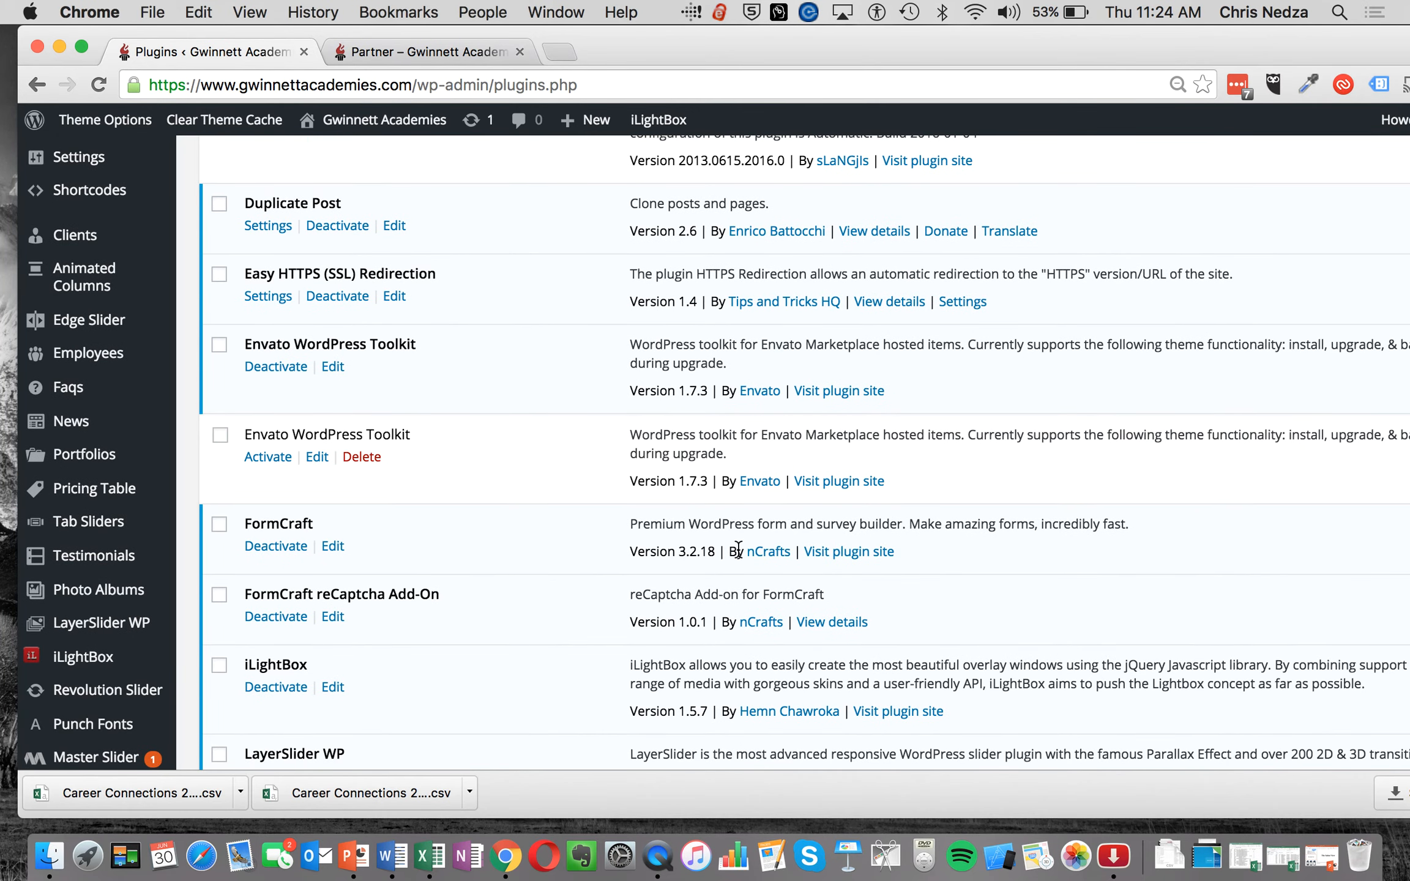
- Visit the FormCraft plugin's website and look over its home page
{"action": "left_click", "coordinate": [868, 554]}
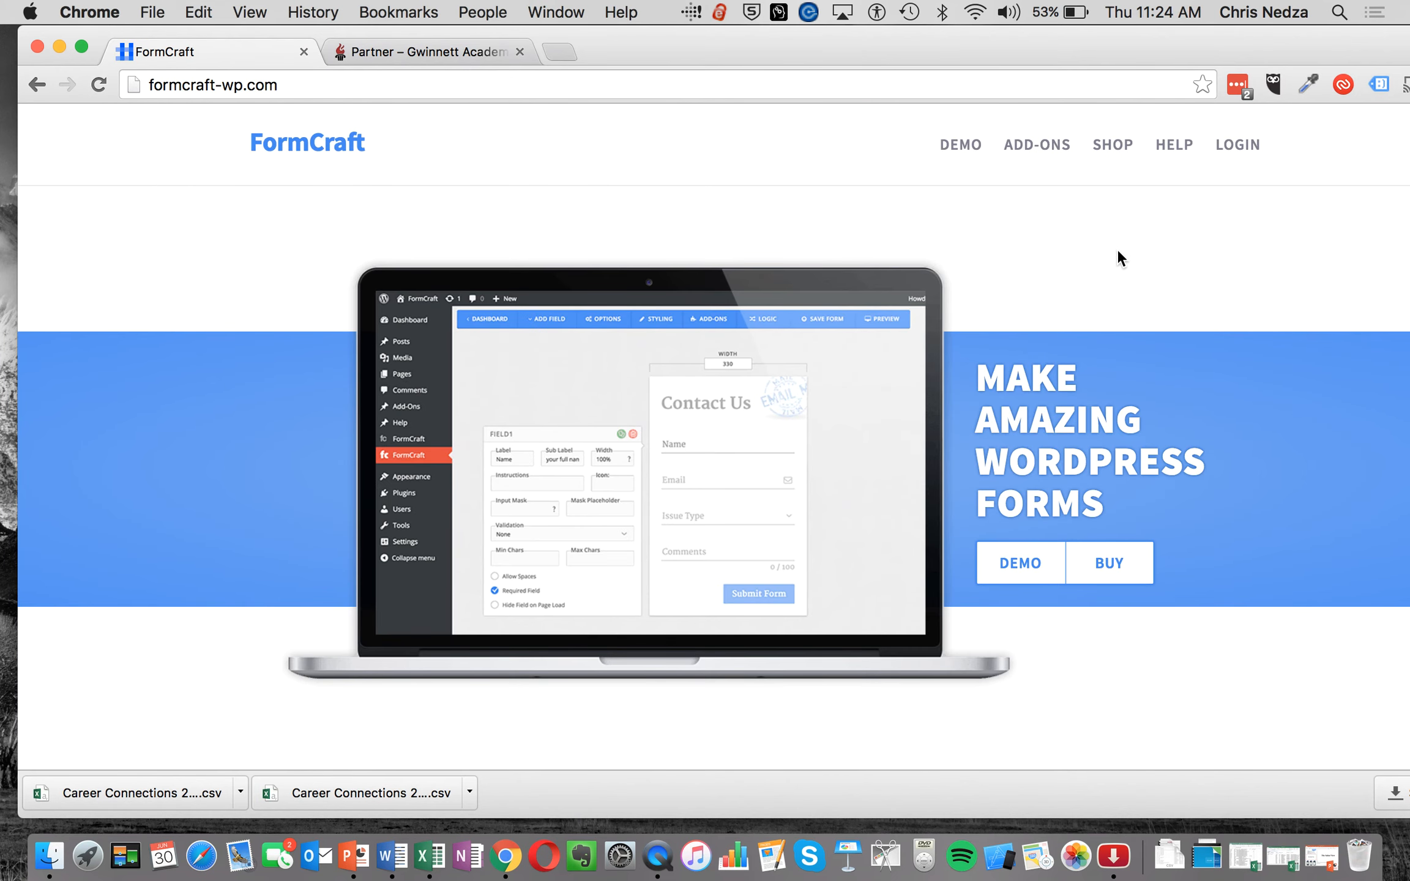
{"action": "scroll", "coordinate": [1013, 287], "scroll_direction": "down", "scroll_amount": 3}
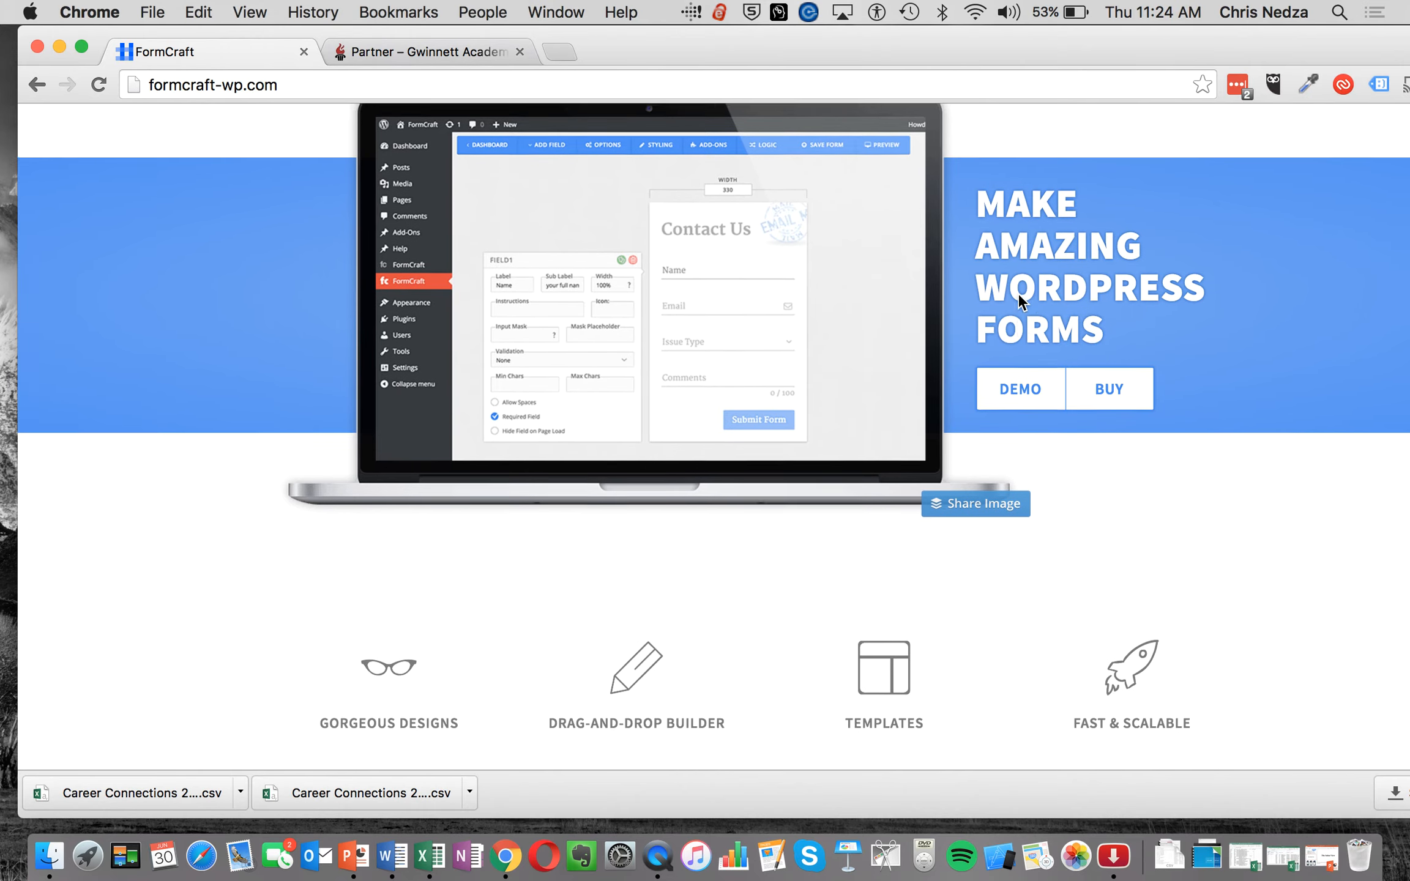
{"action": "scroll", "coordinate": [1017, 293], "scroll_direction": "down", "scroll_amount": 5}
{"action": "scroll", "coordinate": [1018, 293], "scroll_direction": "up", "scroll_amount": 8}
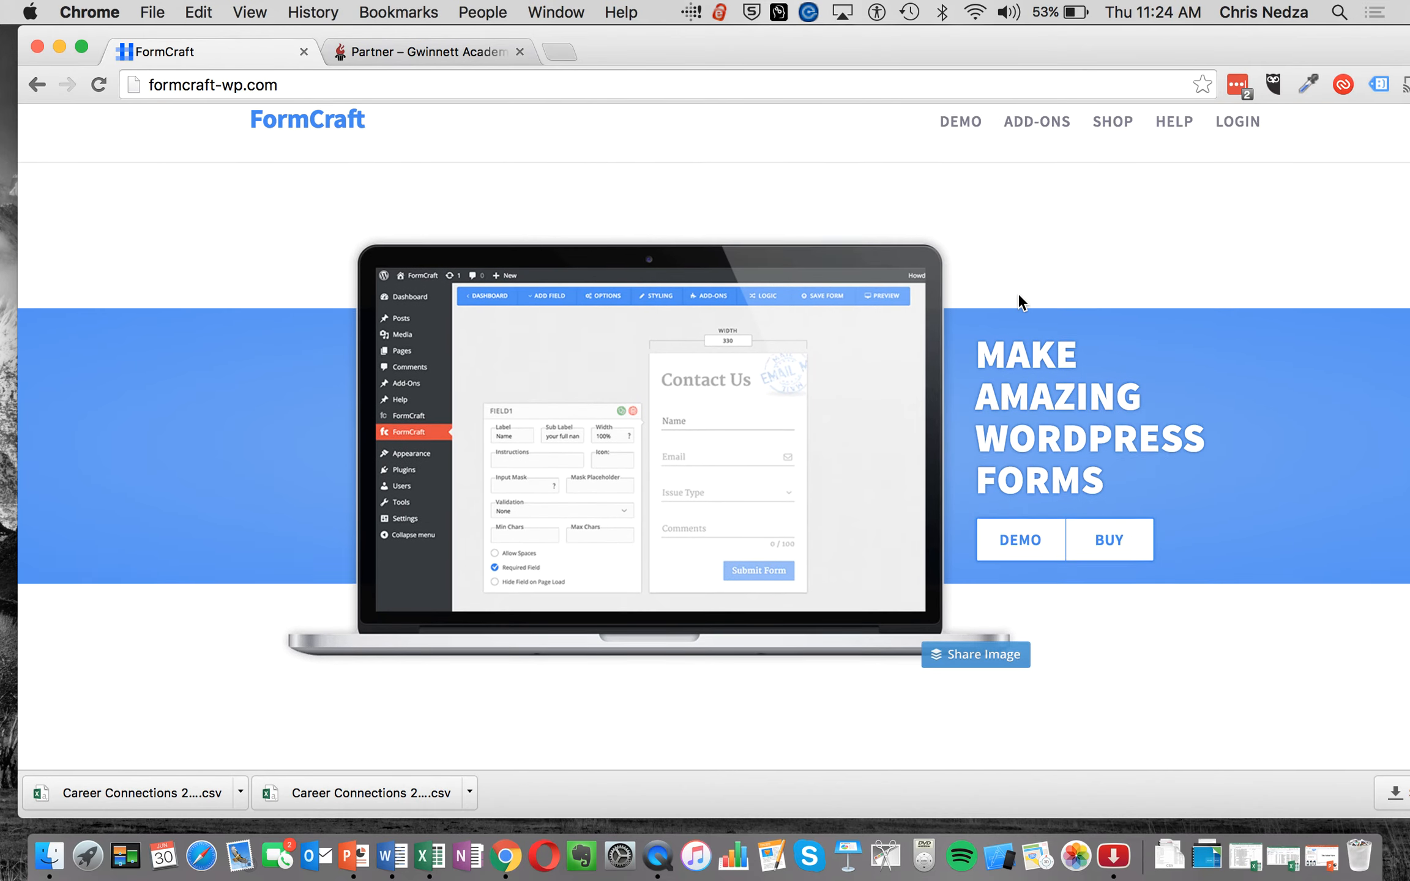
{"action": "scroll", "coordinate": [1018, 293], "scroll_direction": "up", "scroll_amount": 1}
{"action": "scroll", "coordinate": [1019, 294], "scroll_direction": "down", "scroll_amount": 1}
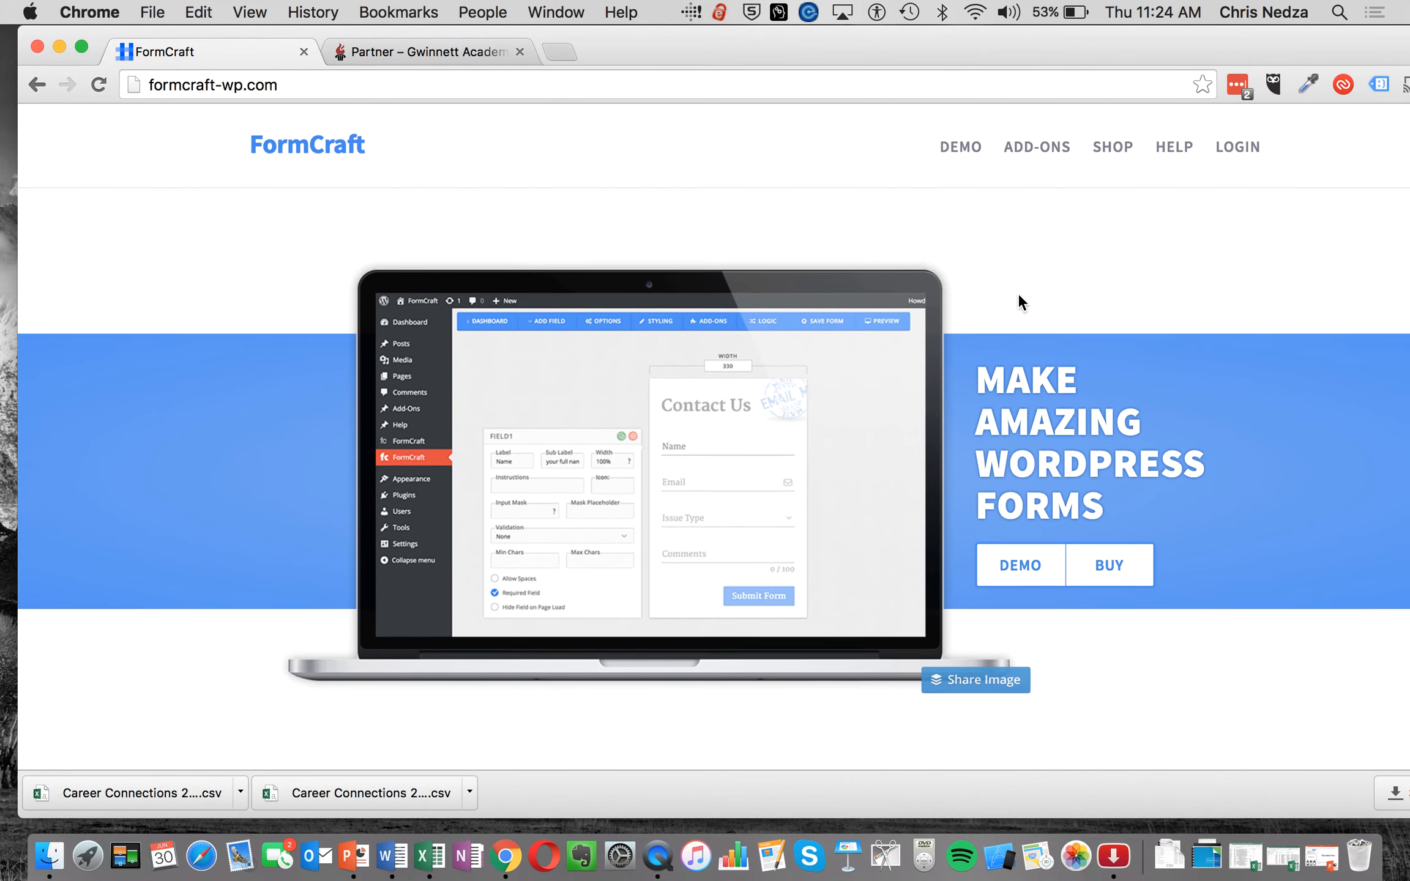